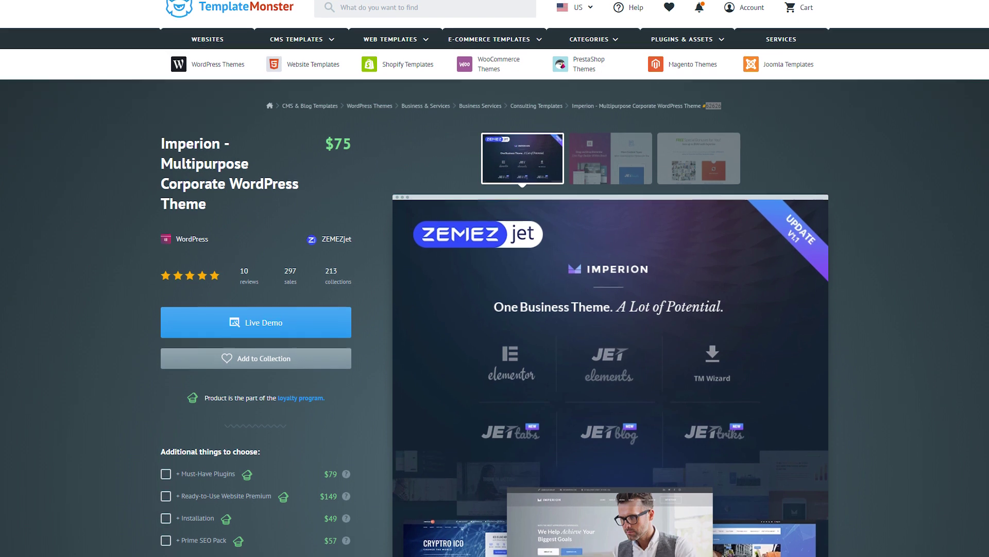
Look over the Imperion WordPress theme's product page down to its add-ons and total price.
{"action": "scroll", "coordinate": [494, 278], "scroll_direction": "down", "scroll_amount": 2}
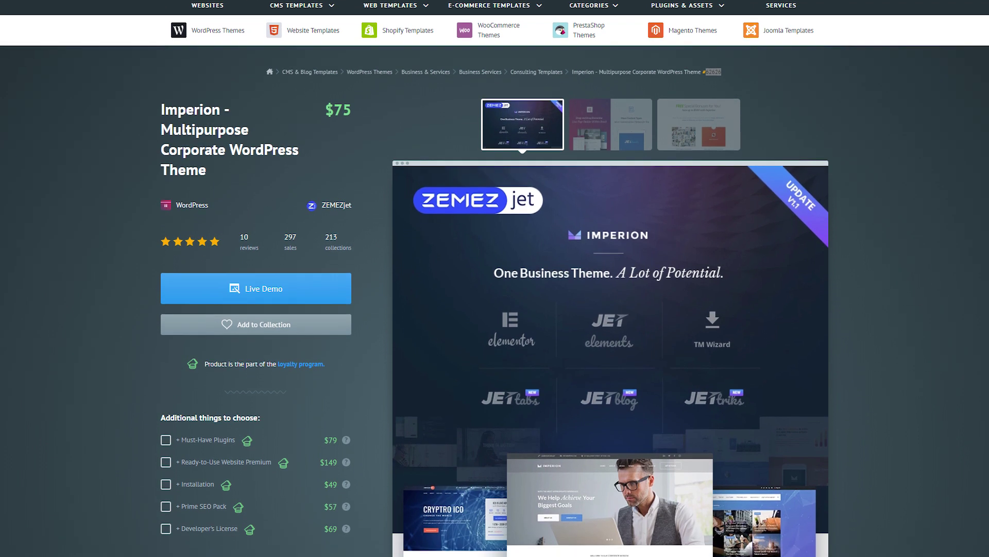
{"action": "scroll", "coordinate": [495, 278], "scroll_direction": "down", "scroll_amount": 2}
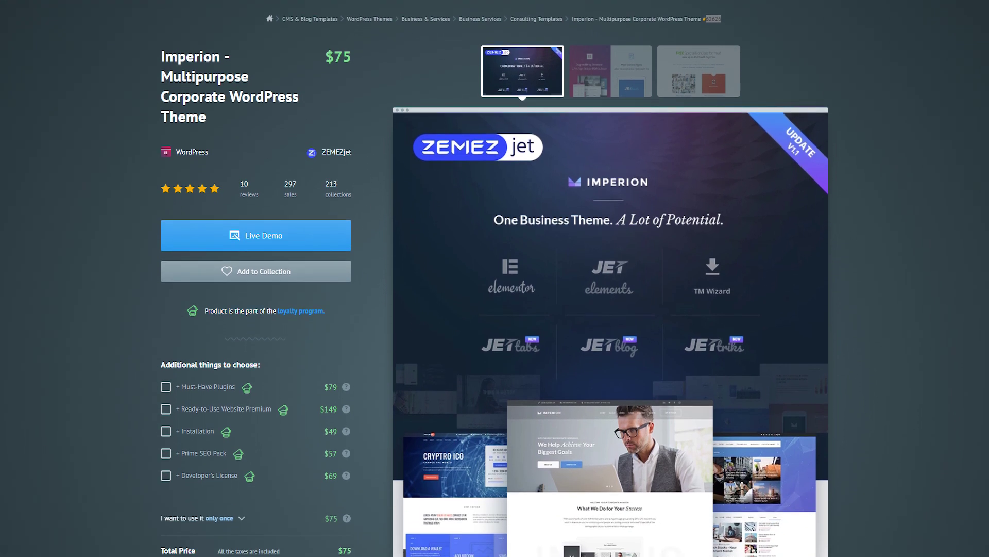
{"action": "scroll", "coordinate": [495, 278], "scroll_direction": "down", "scroll_amount": 2}
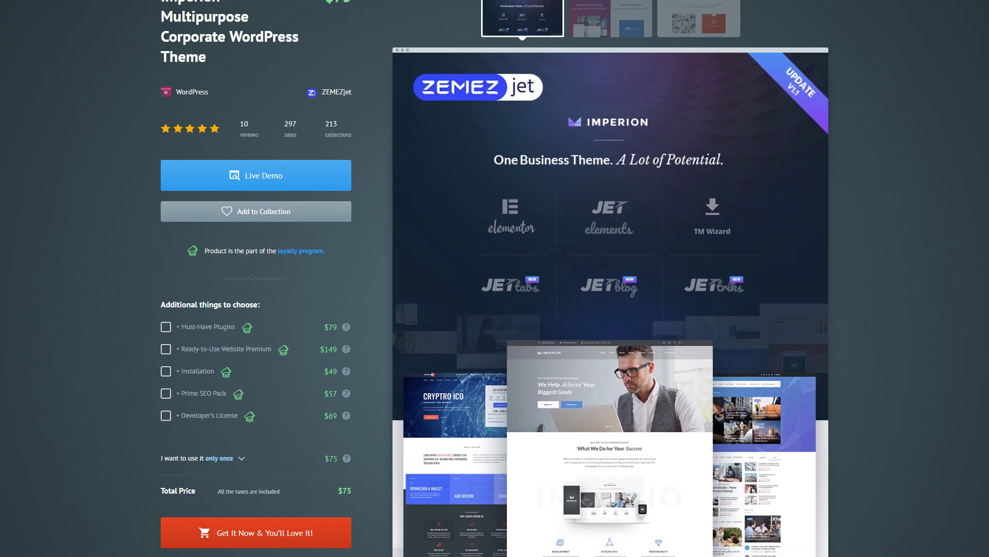
{"action": "scroll", "coordinate": [495, 278], "scroll_direction": "down", "scroll_amount": 2}
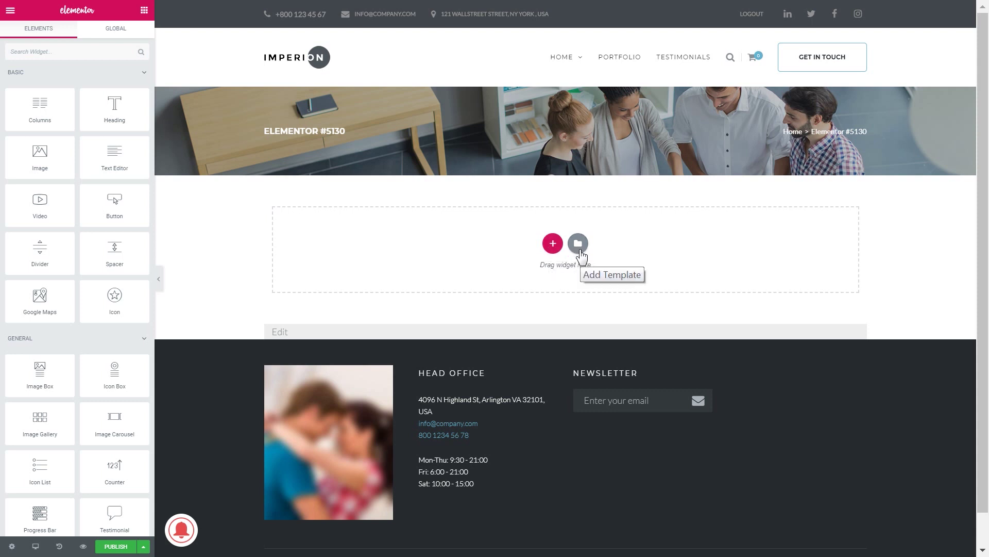
Add a new section with a single-column structure to the empty page.
{"action": "left_click", "coordinate": [552, 246]}
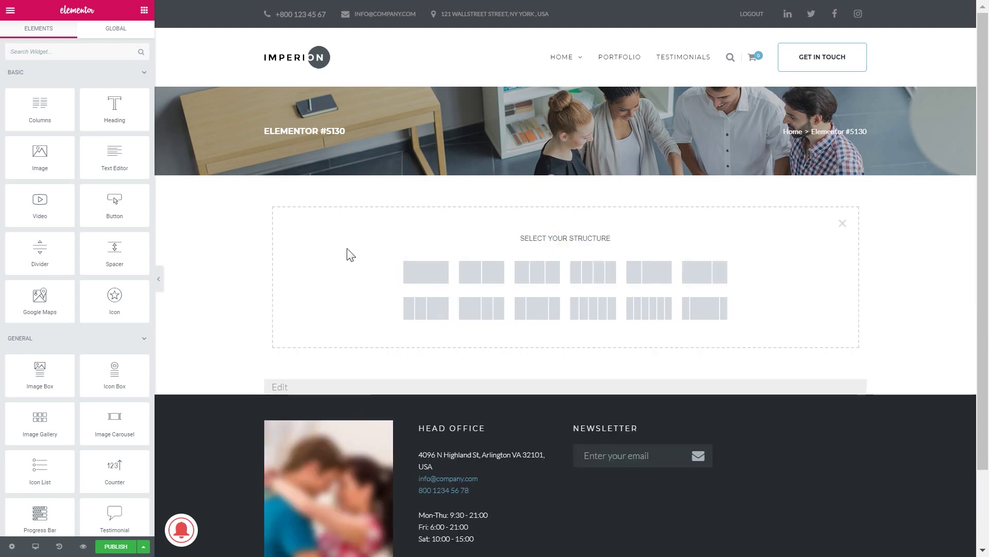
{"action": "left_click", "coordinate": [425, 274]}
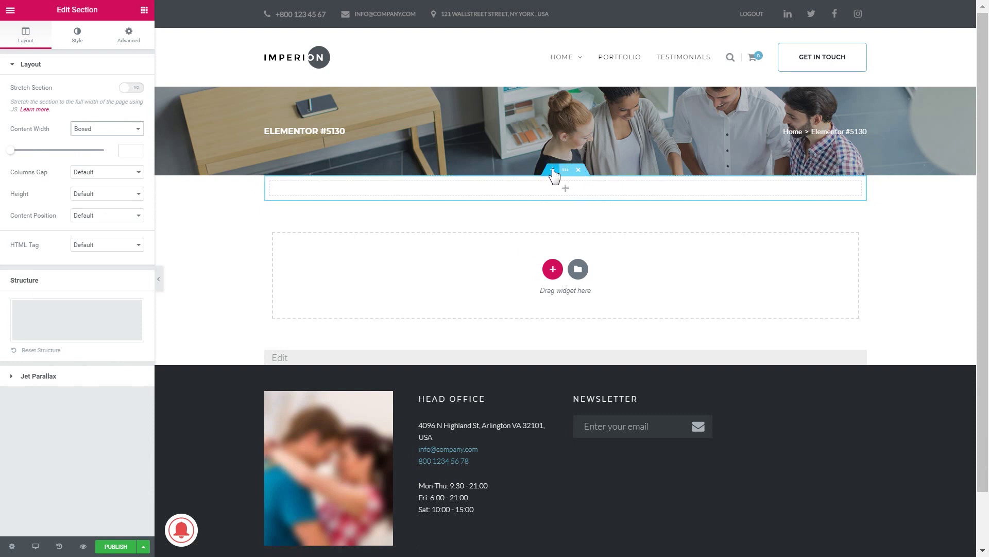
{"action": "right_click", "coordinate": [519, 190]}
{"action": "right_click", "coordinate": [565, 171]}
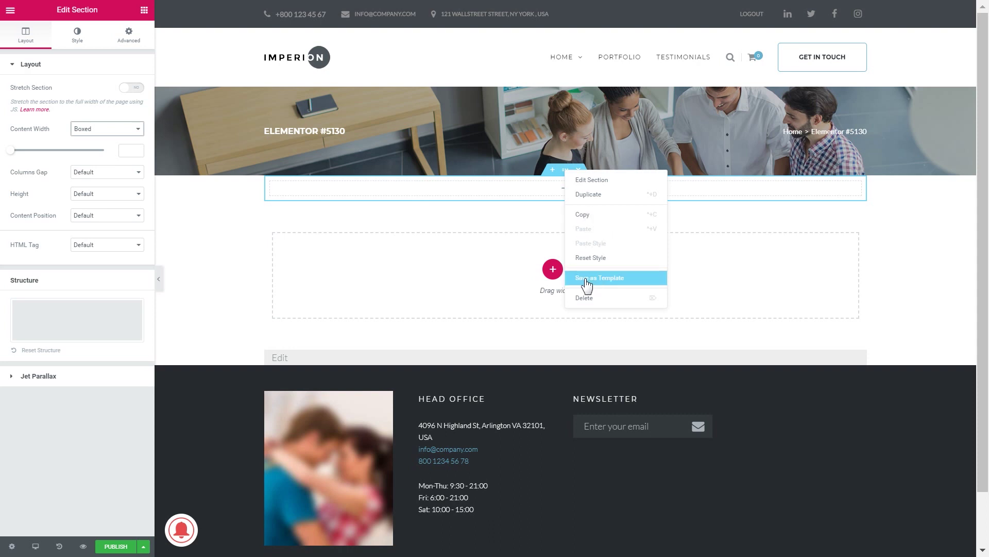
{"action": "left_click", "coordinate": [522, 227]}
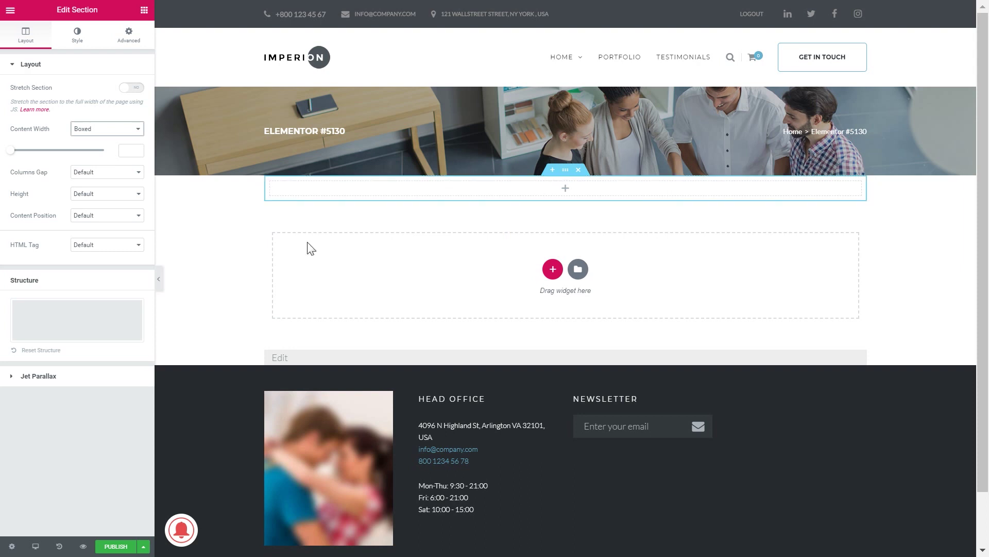
{"action": "left_click", "coordinate": [547, 176]}
{"action": "left_click", "coordinate": [841, 197]}
{"action": "left_click", "coordinate": [553, 187]}
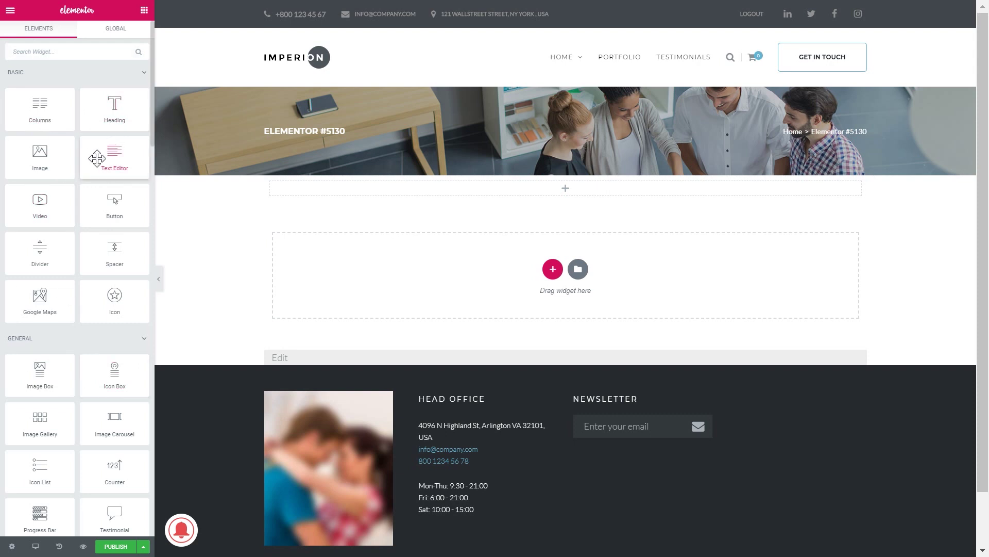
Open the new section's style settings and set its normal background type to Classic.
{"action": "mouse_move", "coordinate": [567, 181]}
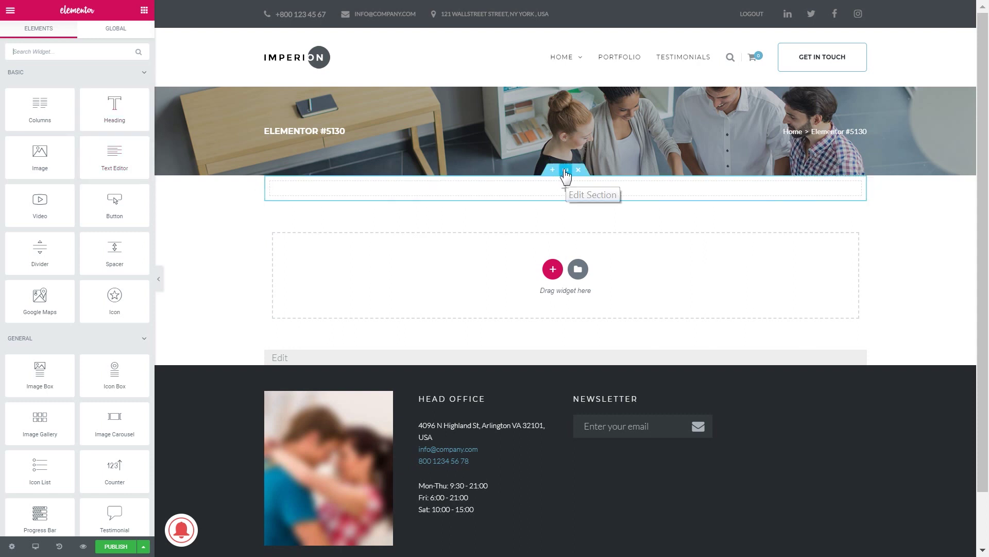
{"action": "left_click", "coordinate": [566, 171]}
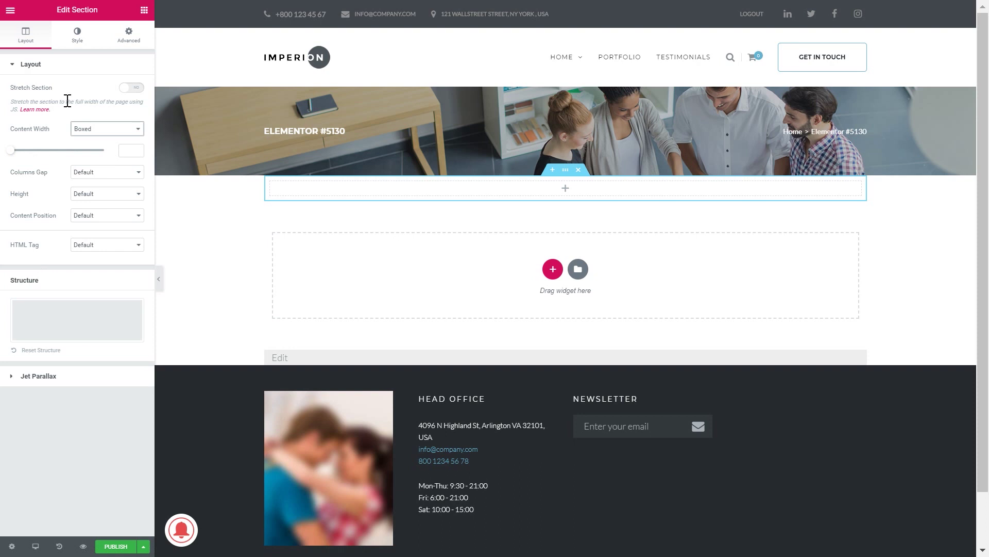
{"action": "left_click", "coordinate": [77, 36]}
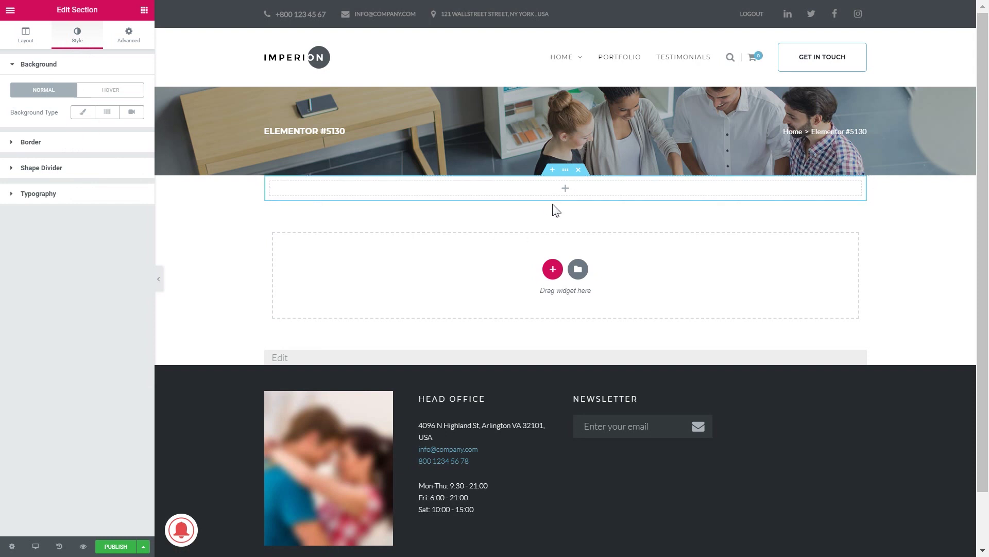
{"action": "left_click", "coordinate": [12, 65]}
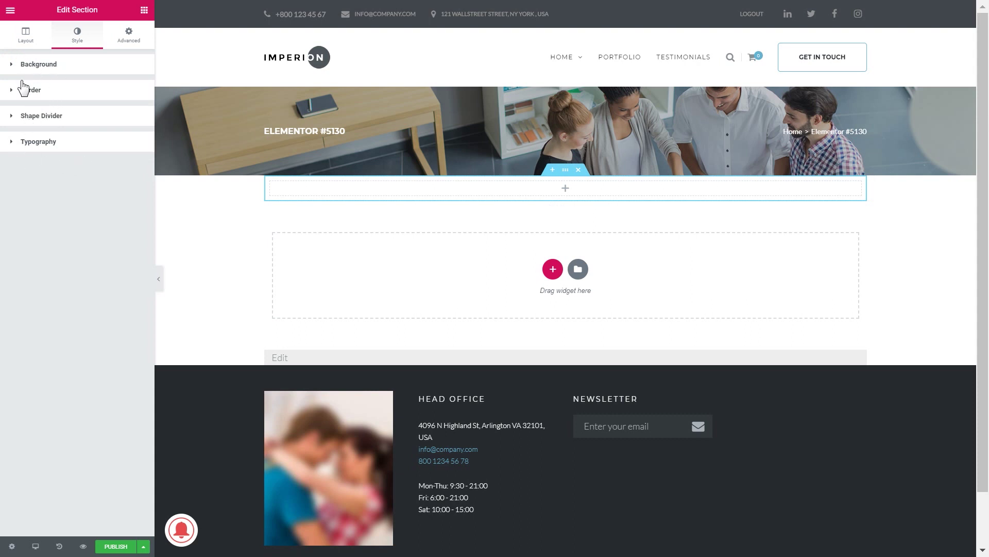
{"action": "left_click", "coordinate": [16, 63]}
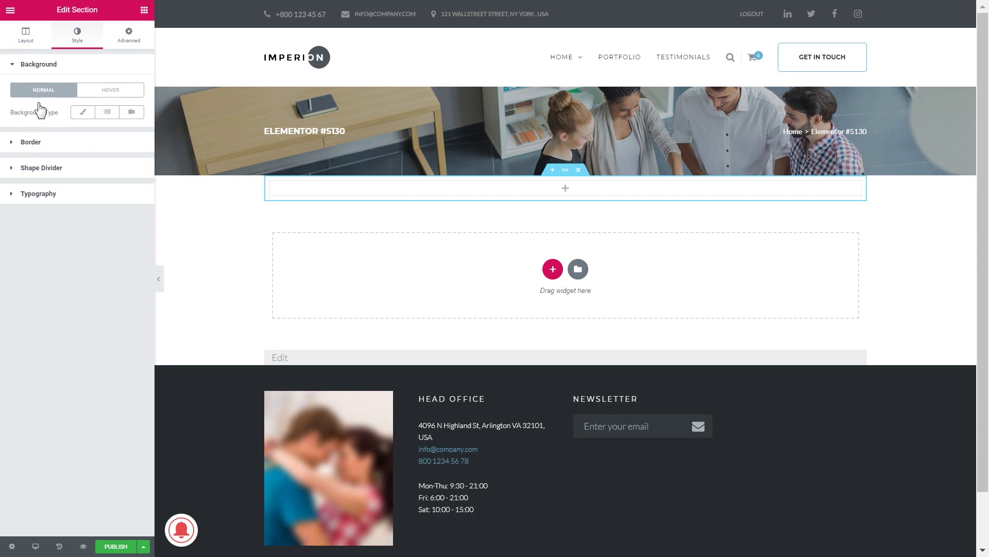
{"action": "left_click", "coordinate": [81, 116]}
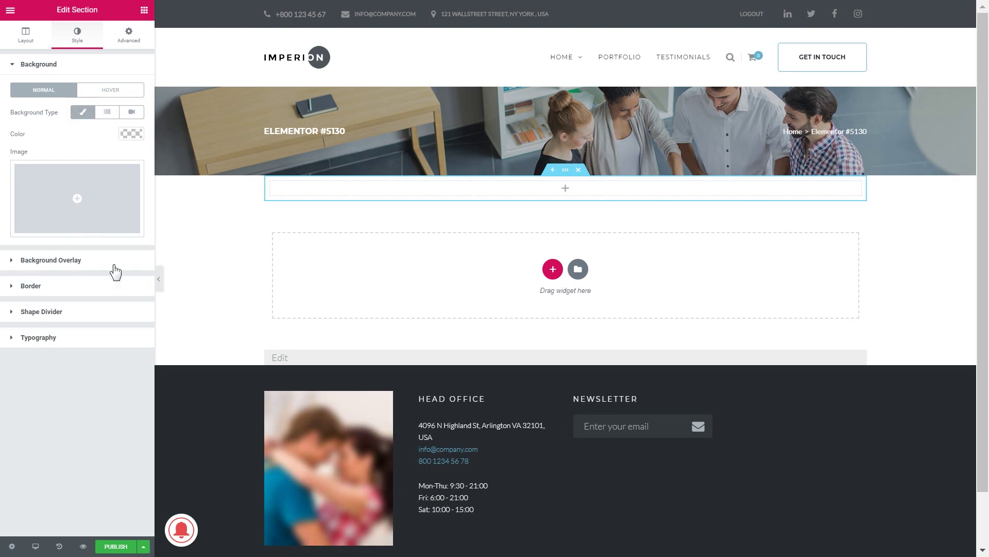
{"action": "left_click", "coordinate": [15, 264]}
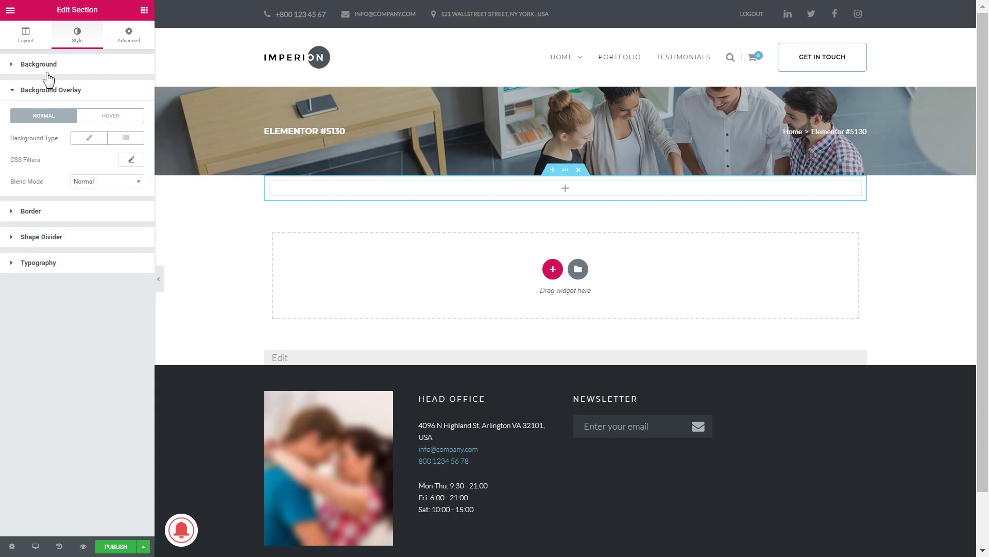
{"action": "left_click", "coordinate": [11, 95]}
{"action": "left_click", "coordinate": [13, 63]}
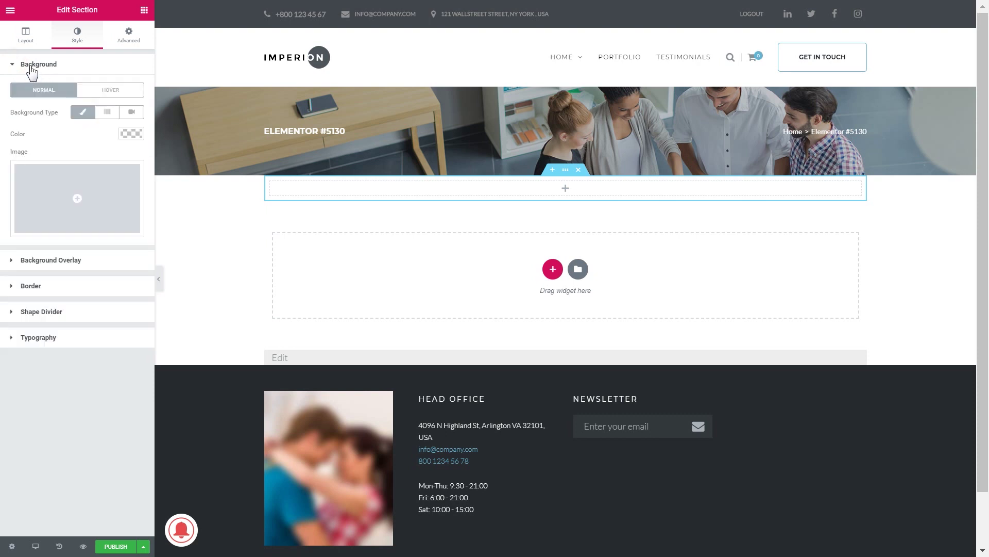
Insert Polygon.png from the media library as the section's background image.
{"action": "left_click", "coordinate": [77, 197]}
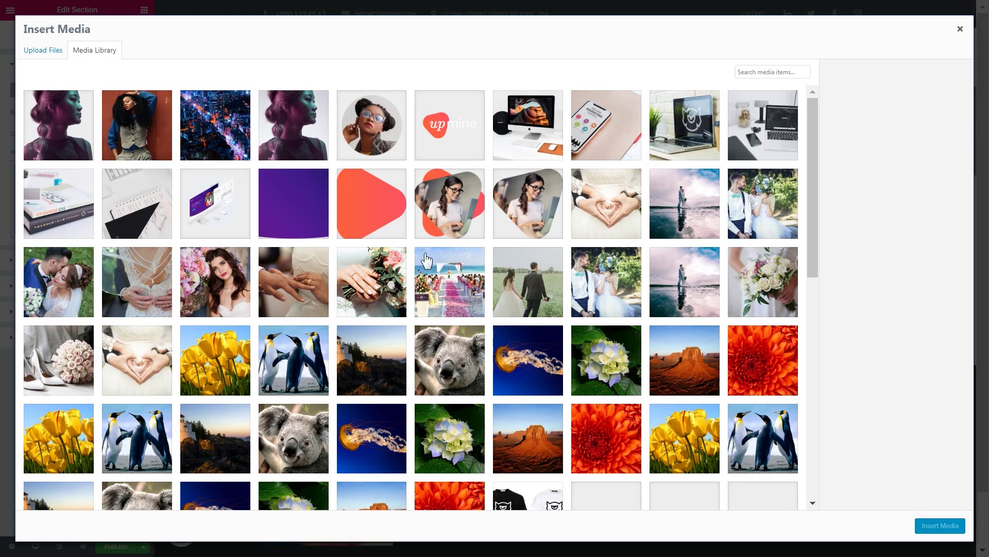
{"action": "left_click", "coordinate": [365, 201]}
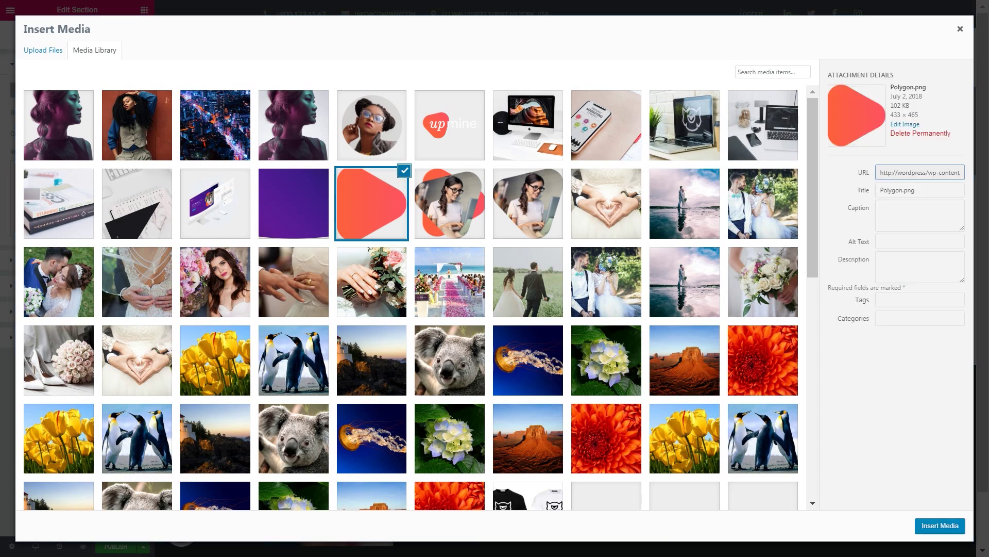
{"action": "left_click", "coordinate": [937, 526]}
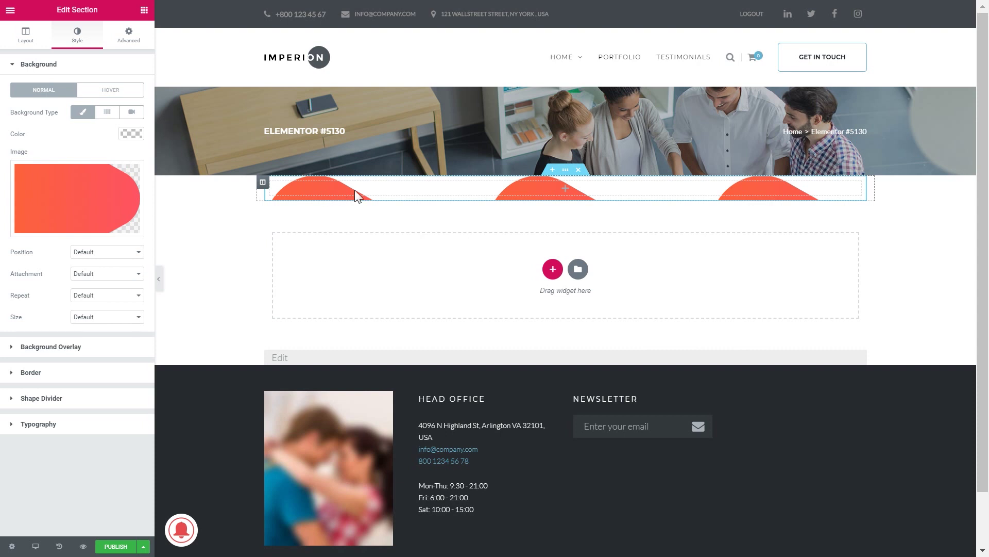
Set the background image's position to Center Center, attachment to Scroll and repeat to No-repeat.
{"action": "left_click", "coordinate": [136, 252]}
{"action": "left_click", "coordinate": [111, 302]}
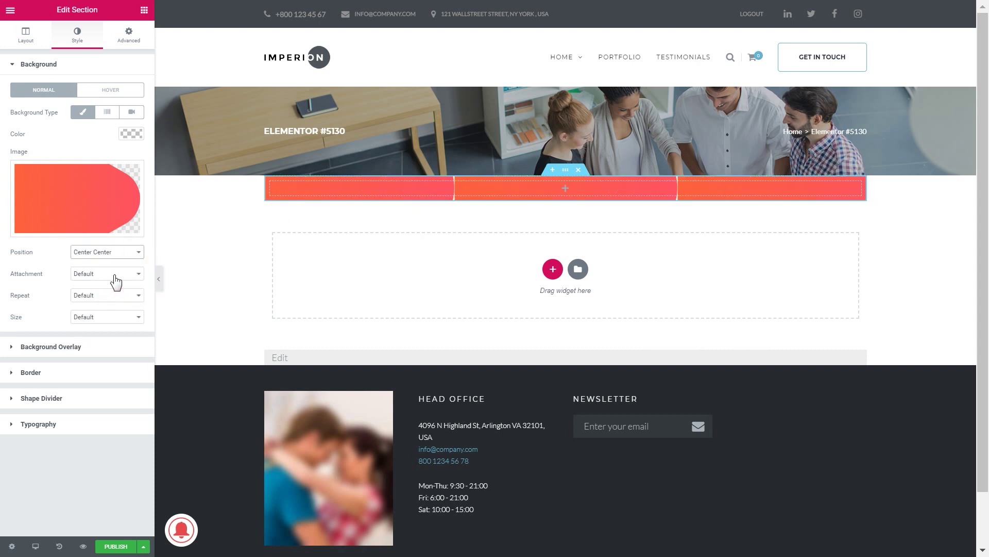
{"action": "left_click", "coordinate": [129, 274]}
{"action": "left_click", "coordinate": [103, 291]}
{"action": "left_click", "coordinate": [100, 295]}
{"action": "left_click", "coordinate": [99, 318]}
{"action": "left_click", "coordinate": [99, 295]}
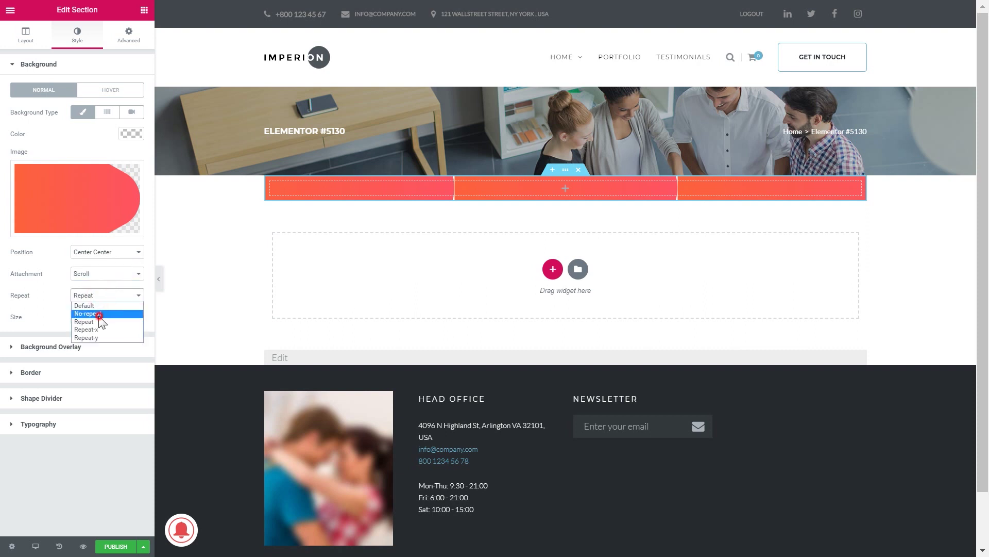
{"action": "left_click", "coordinate": [100, 320]}
{"action": "left_click", "coordinate": [120, 317]}
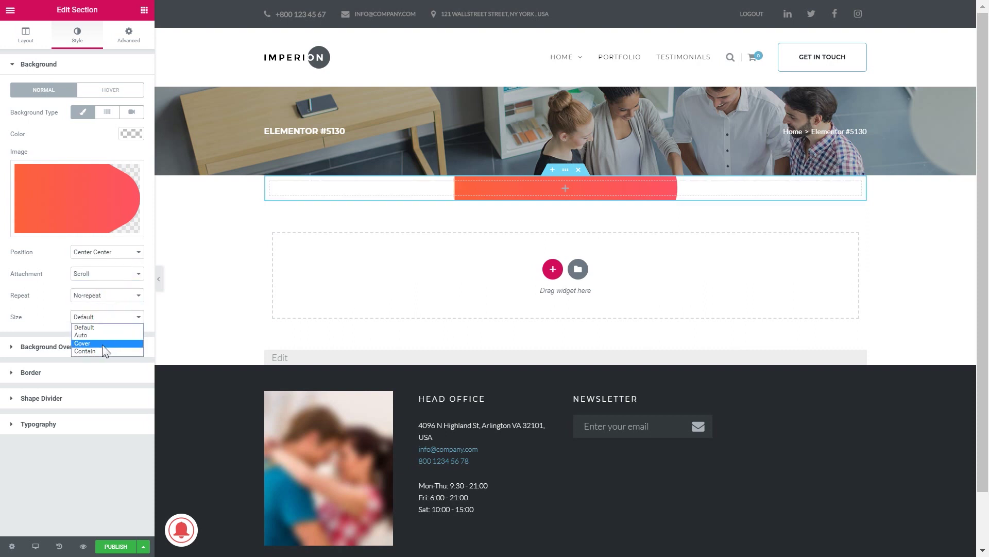
{"action": "left_click", "coordinate": [67, 322]}
Set the section's height to Min Height with a minimum height of about 946 px.
{"action": "left_click", "coordinate": [26, 34]}
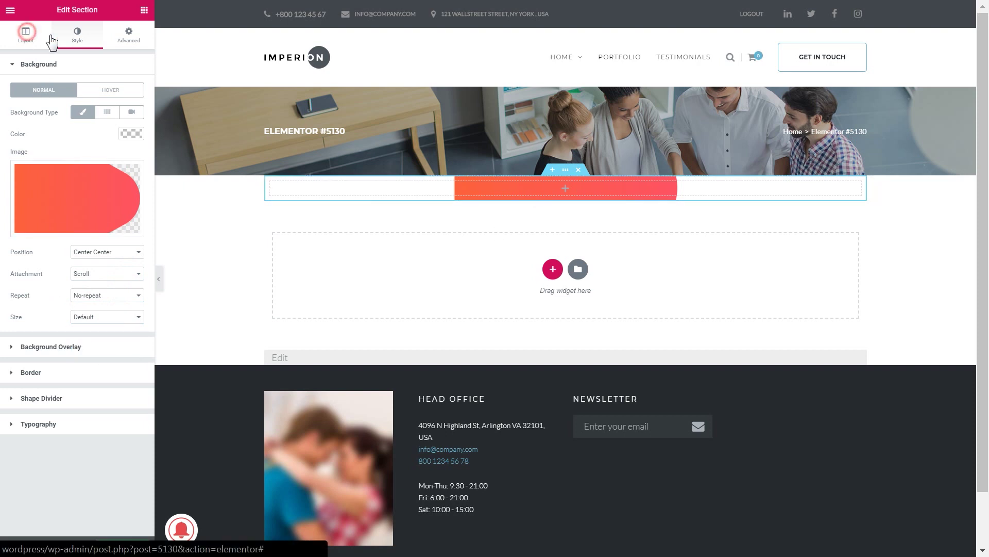
{"action": "left_click", "coordinate": [85, 198]}
{"action": "left_click", "coordinate": [89, 209]}
{"action": "left_click", "coordinate": [103, 194]}
{"action": "left_click", "coordinate": [36, 230]}
{"action": "left_click_drag", "start_coordinate": [36, 230], "coordinate": [70, 239]}
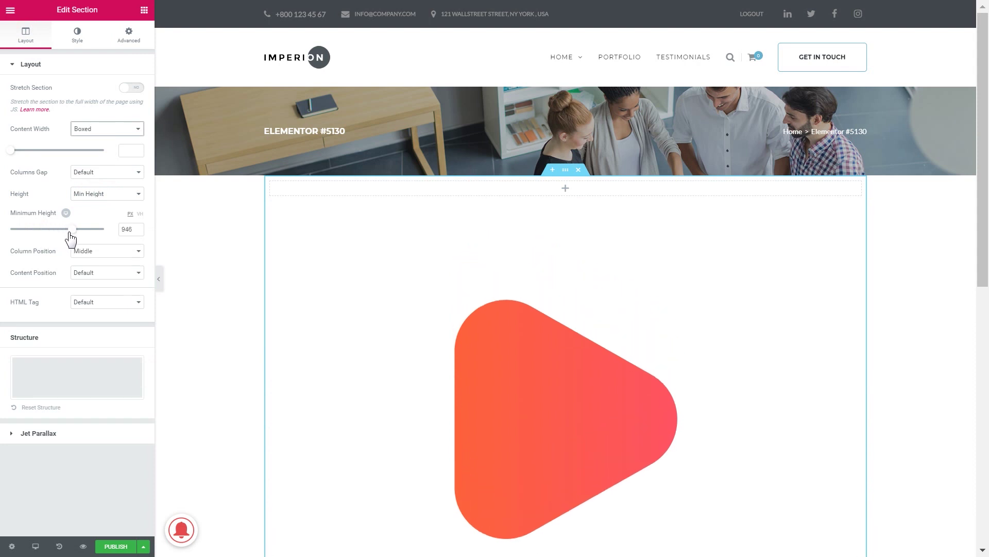
Set the section's background image size to Contain and check how it fills the section.
{"action": "left_click", "coordinate": [77, 39]}
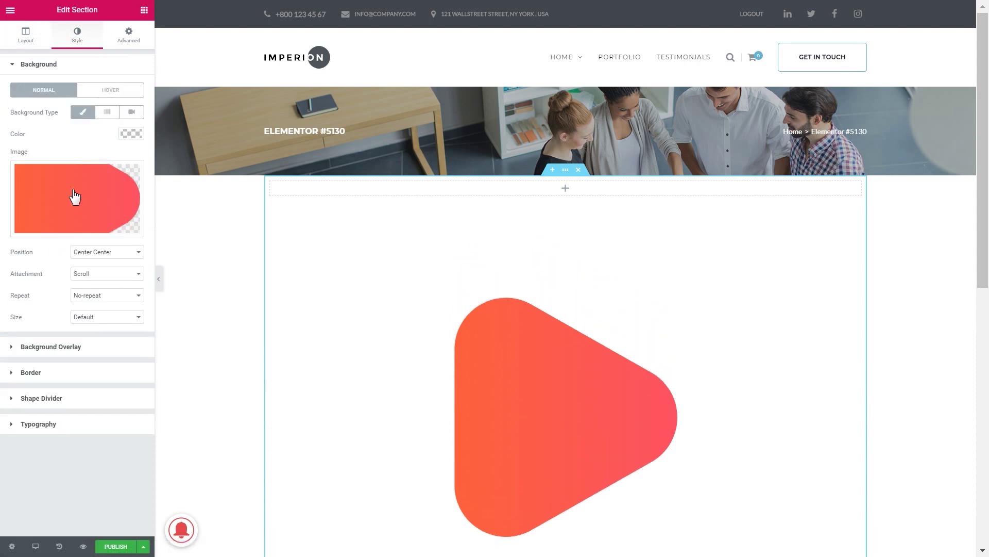
{"action": "left_click", "coordinate": [96, 316]}
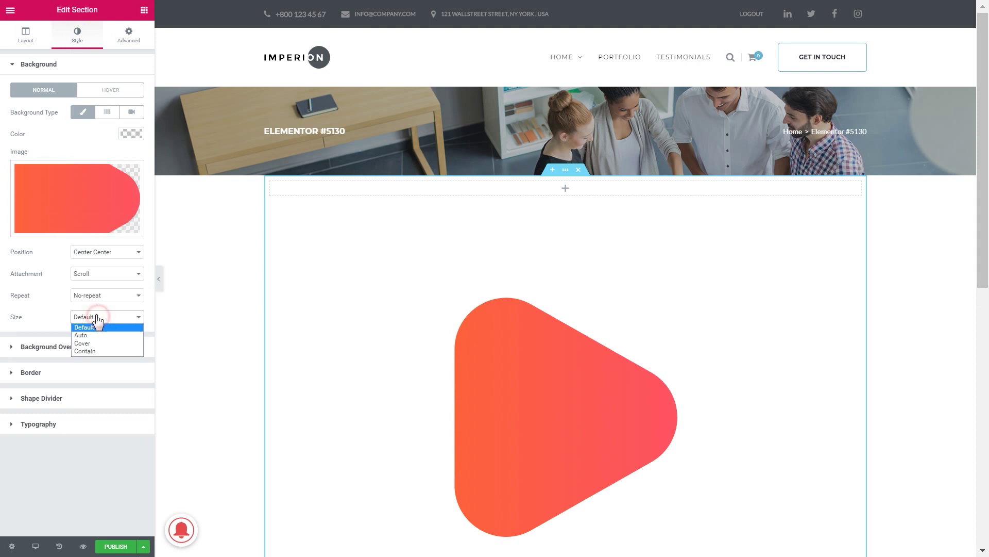
{"action": "left_click", "coordinate": [88, 351]}
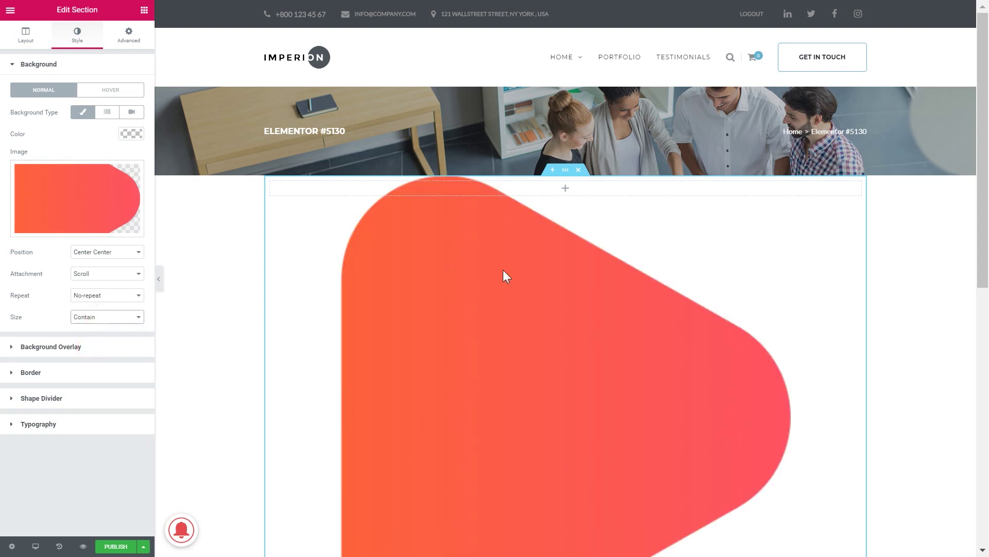
{"action": "scroll", "coordinate": [503, 271], "scroll_direction": "down", "scroll_amount": 3}
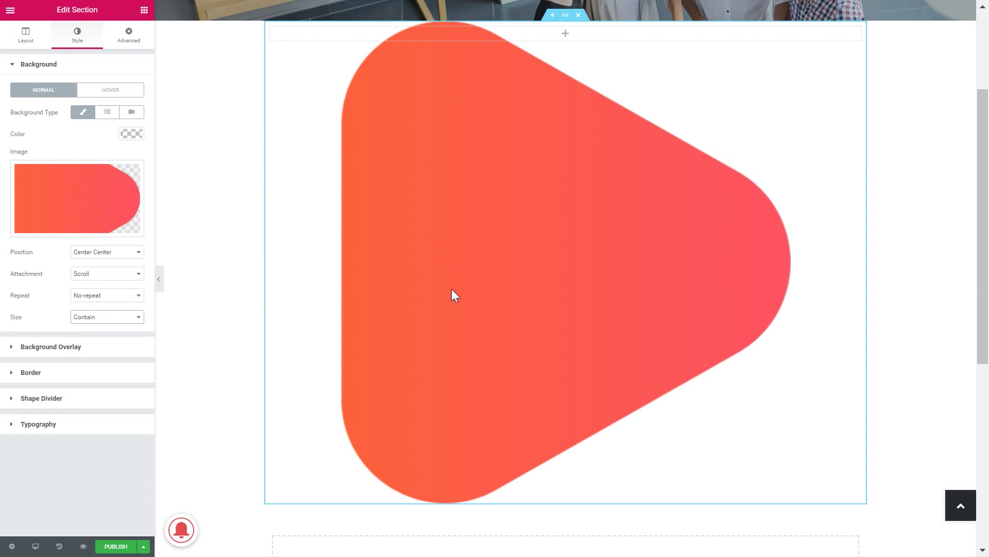
Set the section's background overlay type to Classic.
{"action": "left_click", "coordinate": [12, 66]}
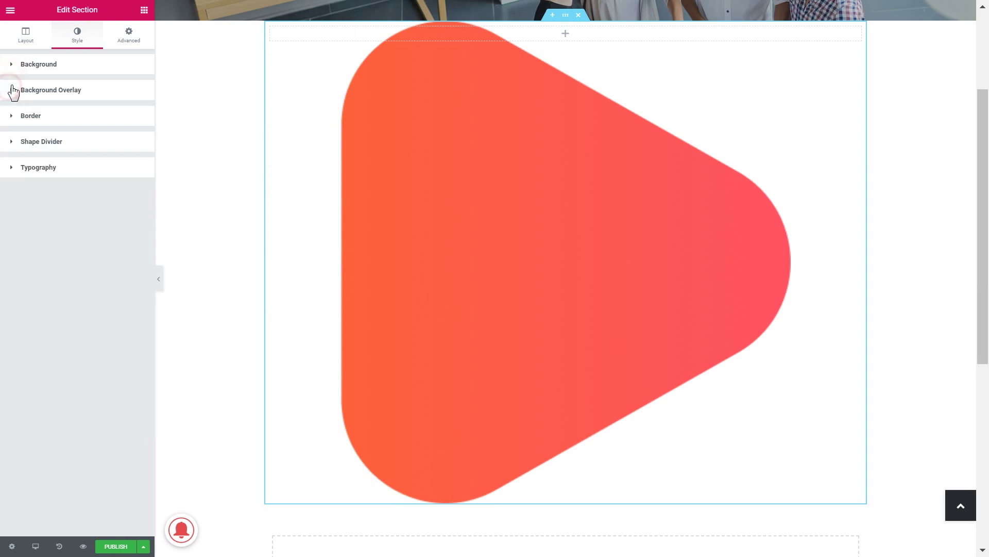
{"action": "left_click", "coordinate": [10, 92]}
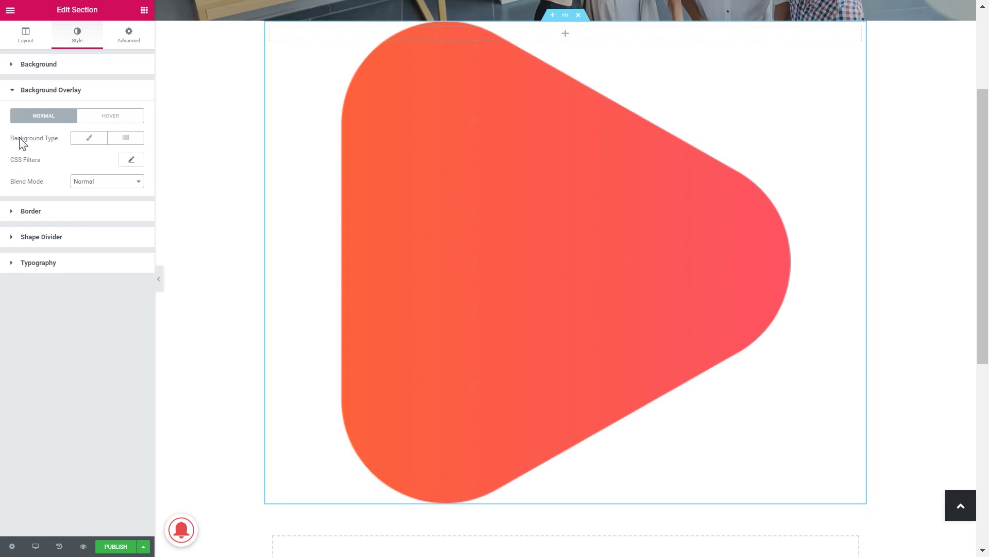
{"action": "left_click", "coordinate": [89, 139]}
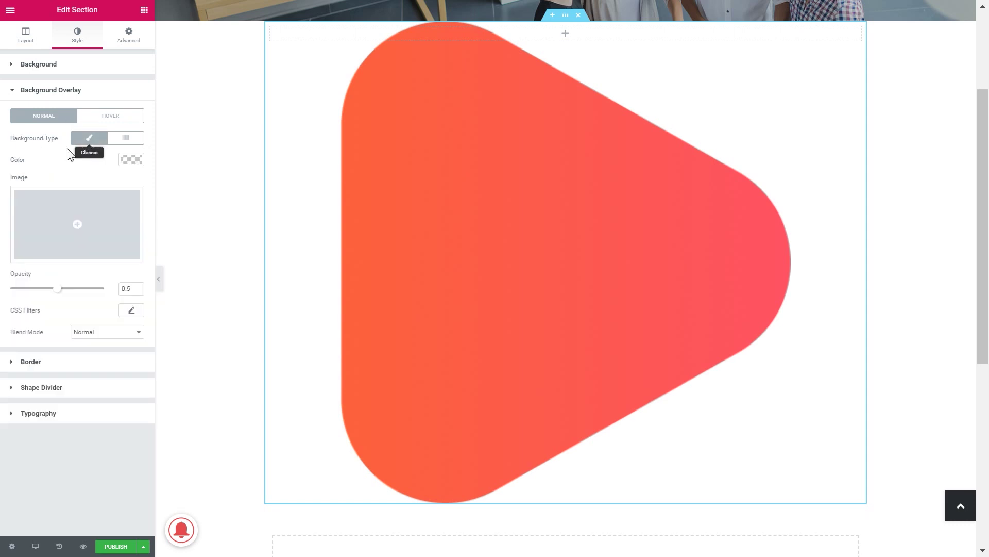
Insert Upmine-proj-3.jpg from the media library as the section's background overlay image.
{"action": "left_click", "coordinate": [79, 225]}
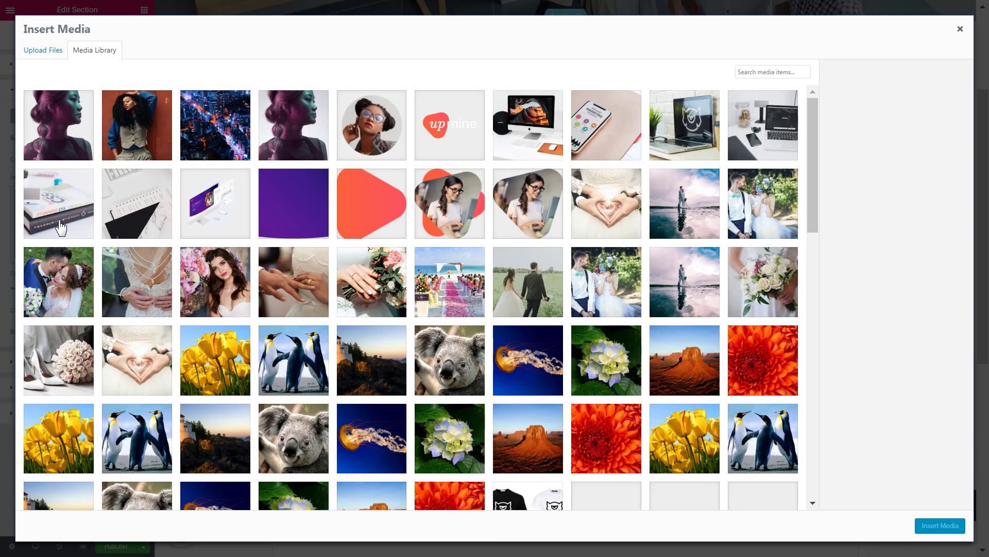
{"action": "scroll", "coordinate": [304, 216], "scroll_direction": "down", "scroll_amount": 2}
{"action": "scroll", "coordinate": [294, 230], "scroll_direction": "up", "scroll_amount": 2}
{"action": "left_click", "coordinate": [694, 135]}
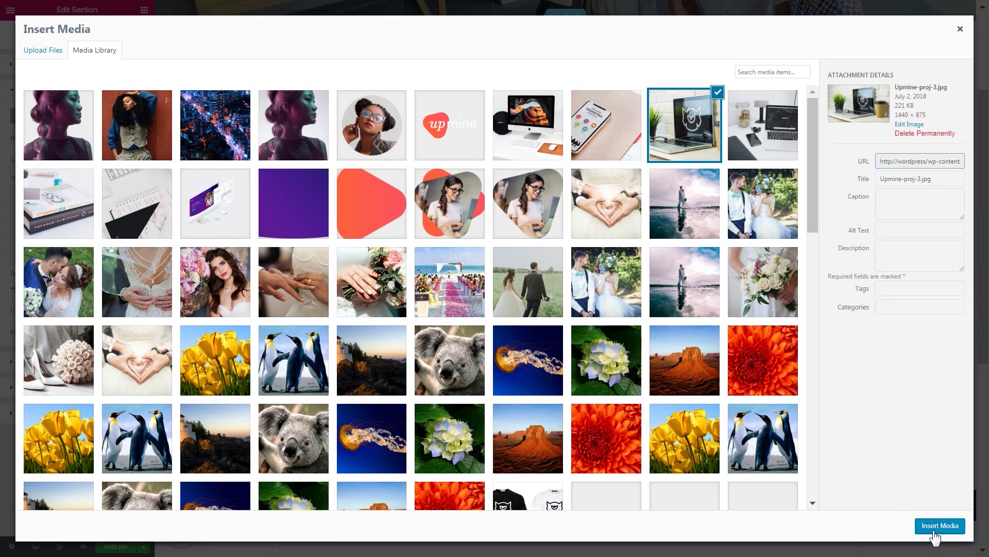
{"action": "left_click", "coordinate": [938, 528]}
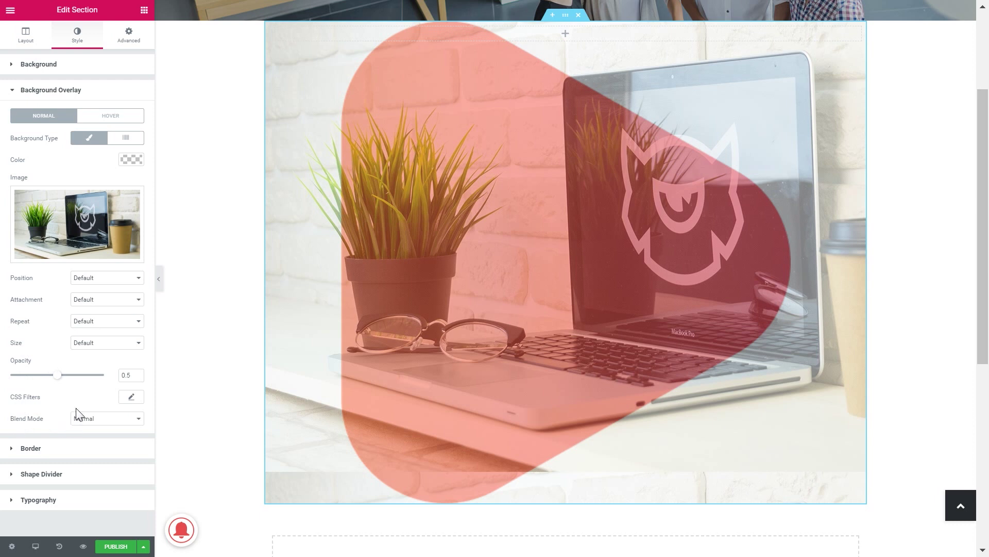
Try the Multiply, Screen, Overlay and Darken blend modes on the section's background overlay.
{"action": "left_click", "coordinate": [133, 419]}
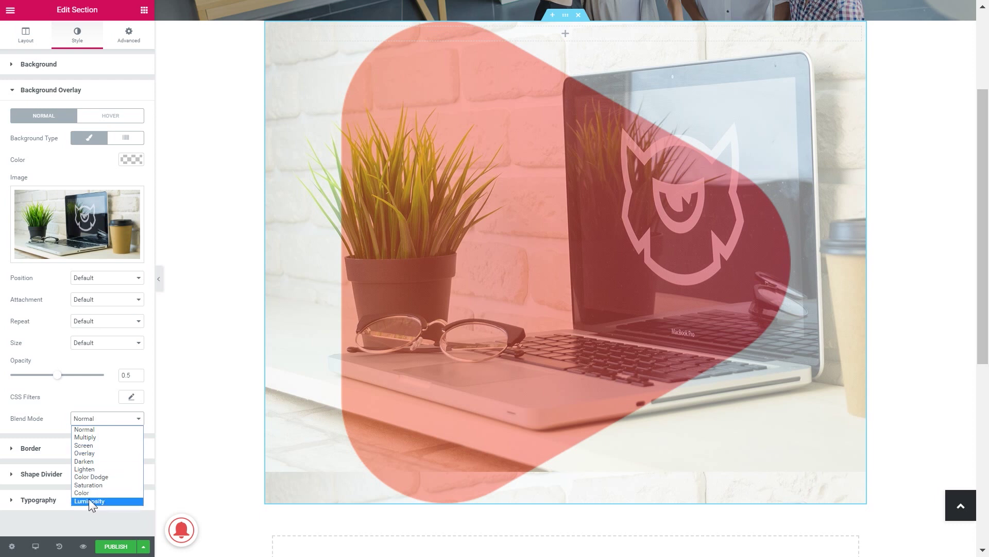
{"action": "key", "text": "Up"}
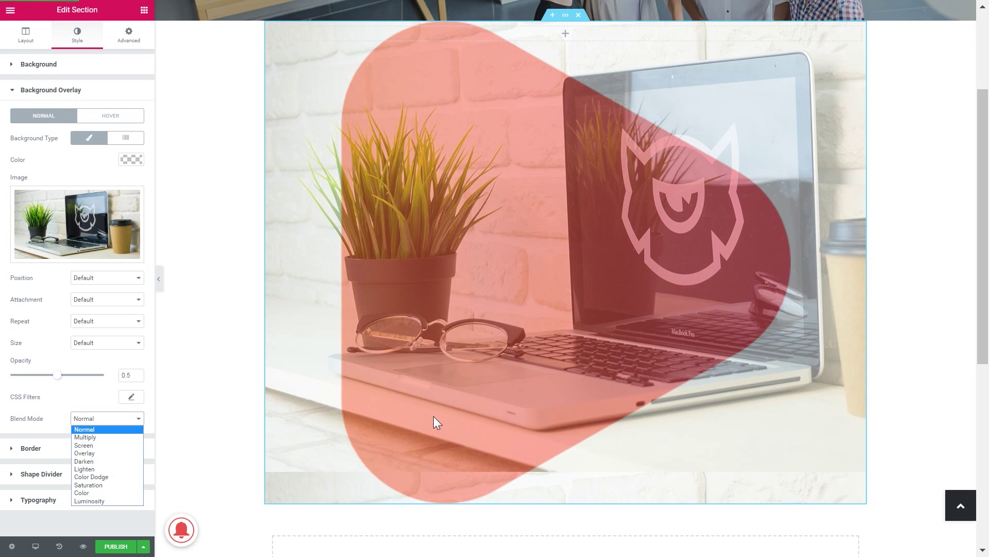
{"action": "left_click", "coordinate": [89, 437]}
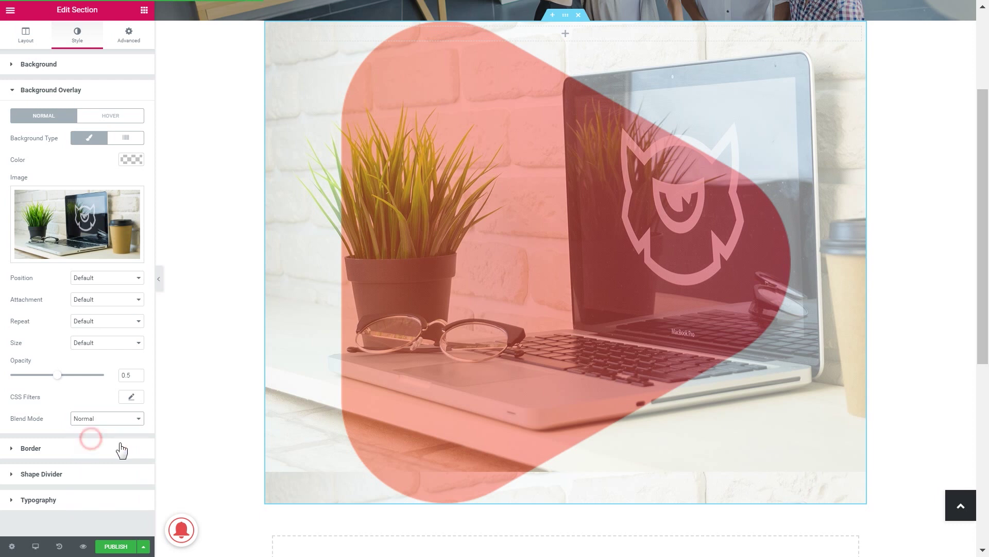
{"action": "left_click", "coordinate": [135, 420]}
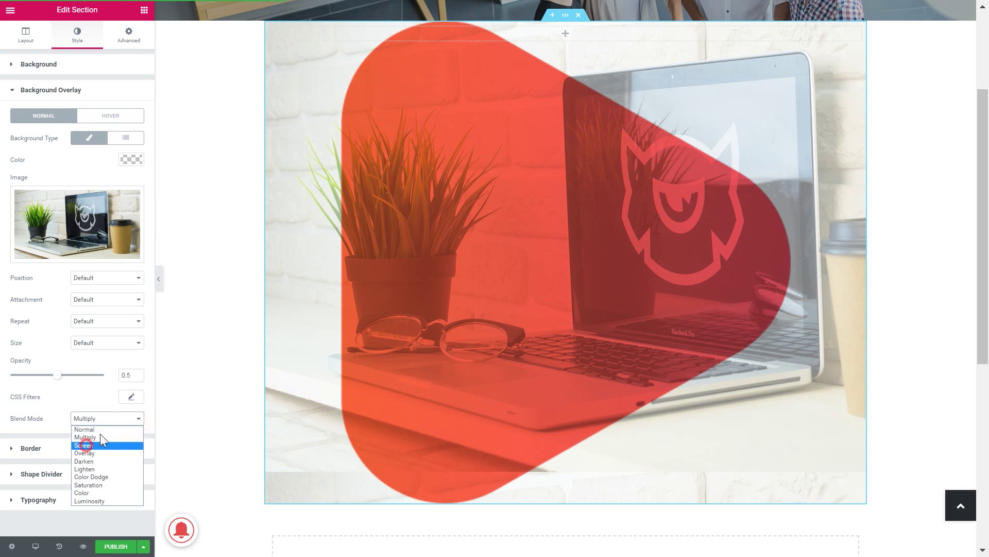
{"action": "left_click", "coordinate": [89, 447]}
{"action": "left_click", "coordinate": [115, 418]}
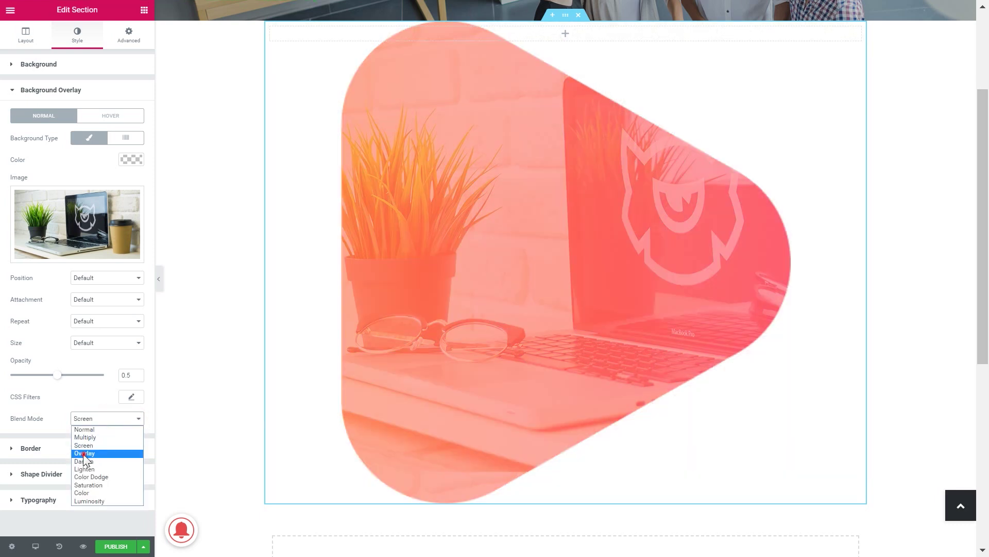
{"action": "left_click", "coordinate": [89, 455]}
{"action": "left_click", "coordinate": [111, 420]}
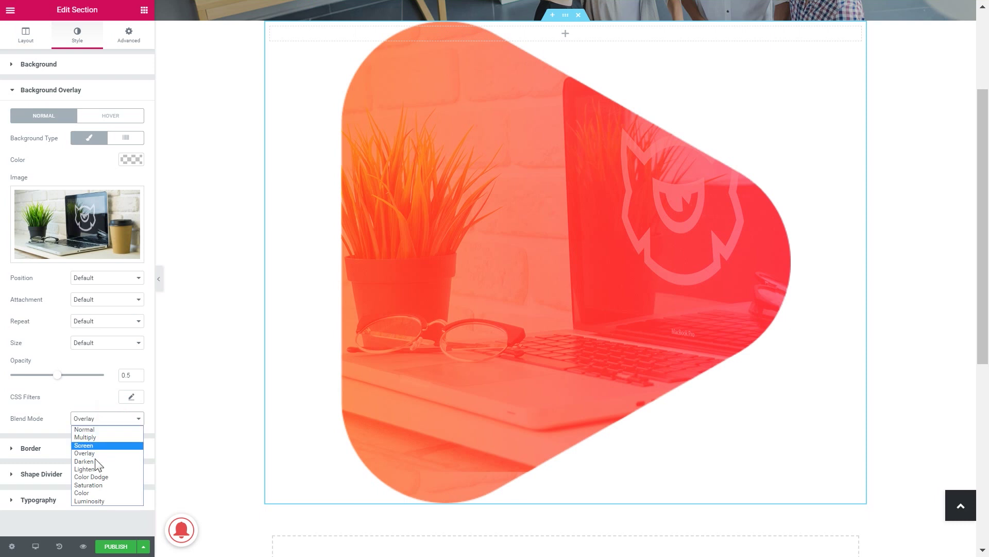
{"action": "left_click", "coordinate": [107, 424]}
Try the Lighten, Color Dodge, Saturation, Color and Luminosity blend modes on the section's background overlay.
{"action": "left_click", "coordinate": [107, 420]}
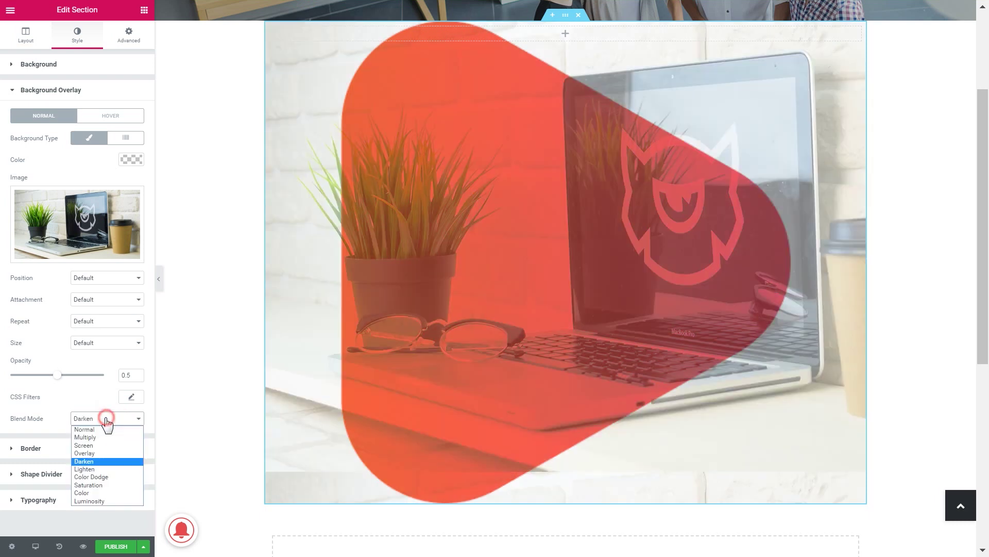
{"action": "left_click", "coordinate": [88, 465]}
{"action": "key", "text": "Down"}
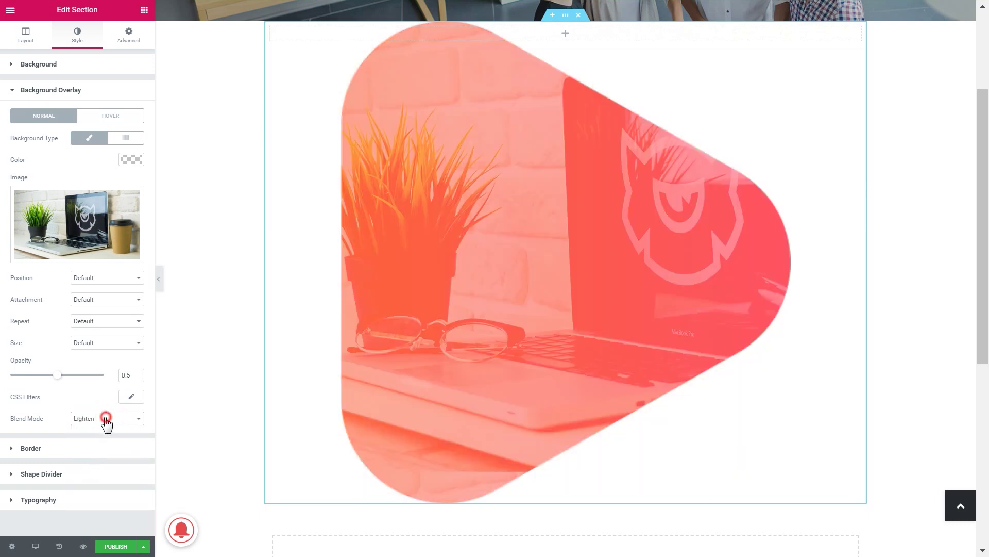
{"action": "left_click", "coordinate": [105, 422]}
{"action": "left_click", "coordinate": [89, 473]}
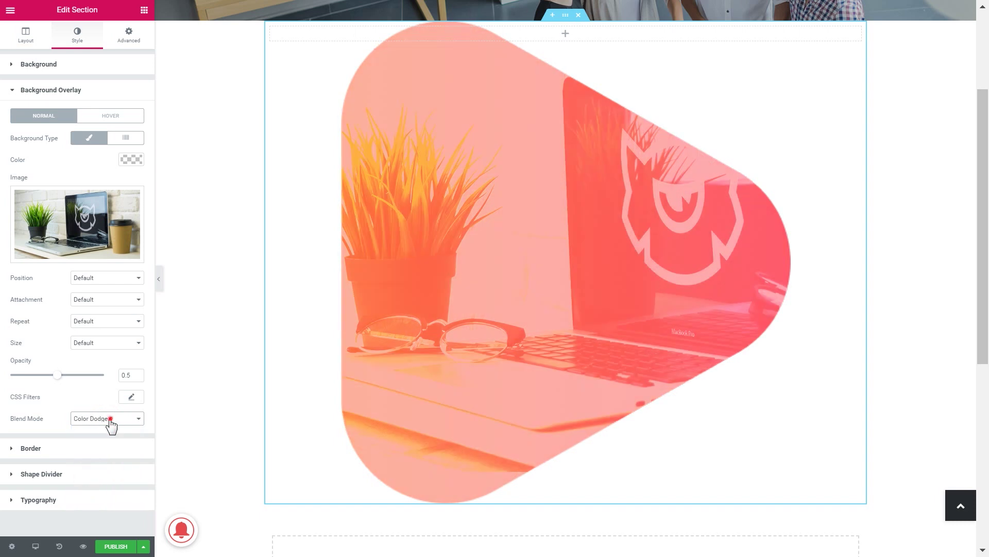
{"action": "left_click", "coordinate": [110, 422]}
{"action": "left_click", "coordinate": [96, 484]}
{"action": "left_click", "coordinate": [110, 420]}
{"action": "left_click", "coordinate": [90, 491]}
{"action": "left_click", "coordinate": [110, 421]}
{"action": "left_click", "coordinate": [104, 500]}
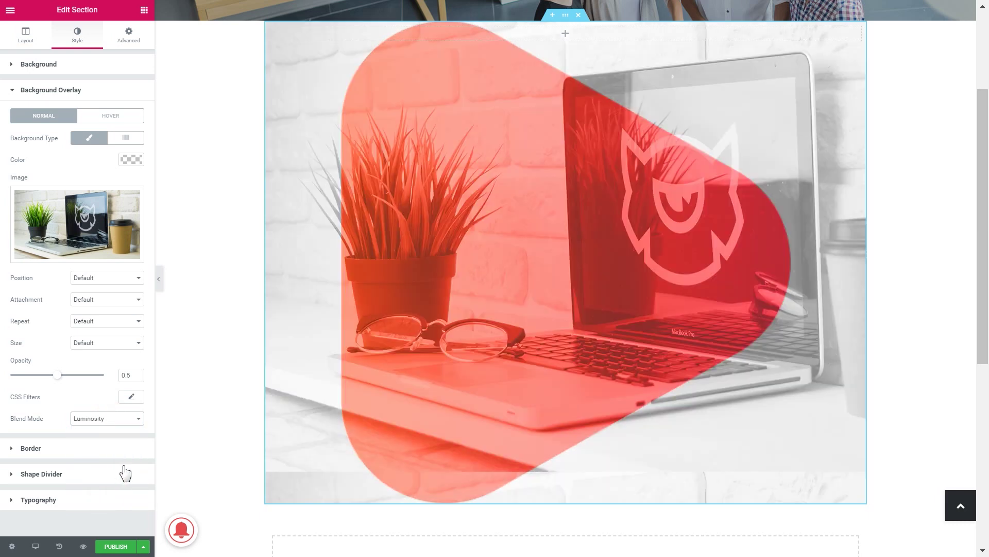
Compare the Multiply and Screen blend modes on the background overlay again and return it to Luminosity.
{"action": "left_click", "coordinate": [126, 418]}
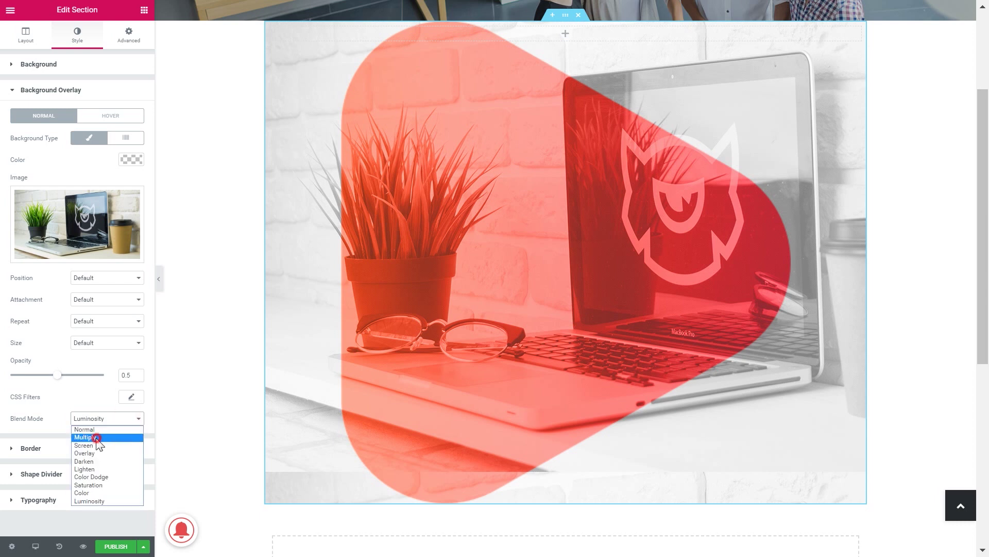
{"action": "left_click", "coordinate": [96, 437]}
{"action": "left_click", "coordinate": [120, 422]}
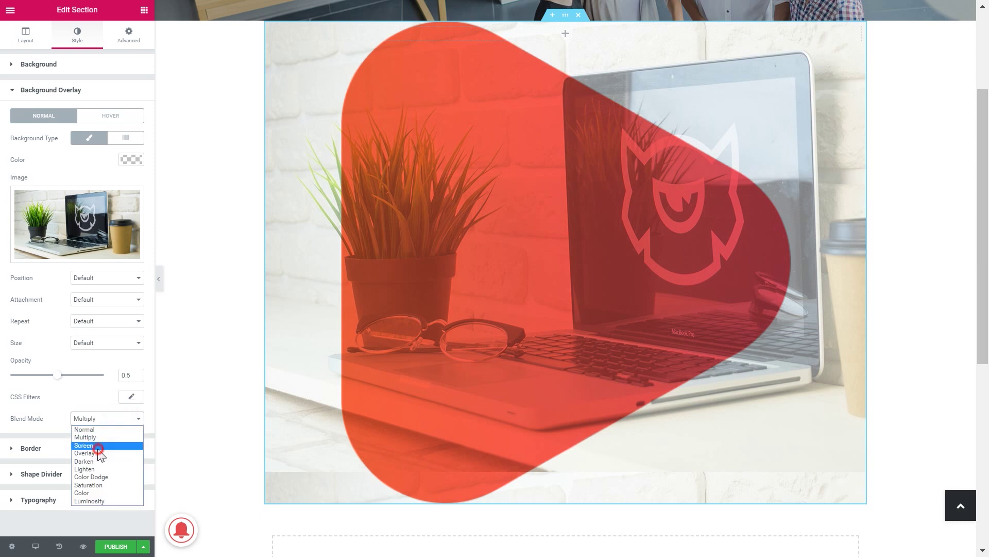
{"action": "left_click", "coordinate": [101, 454]}
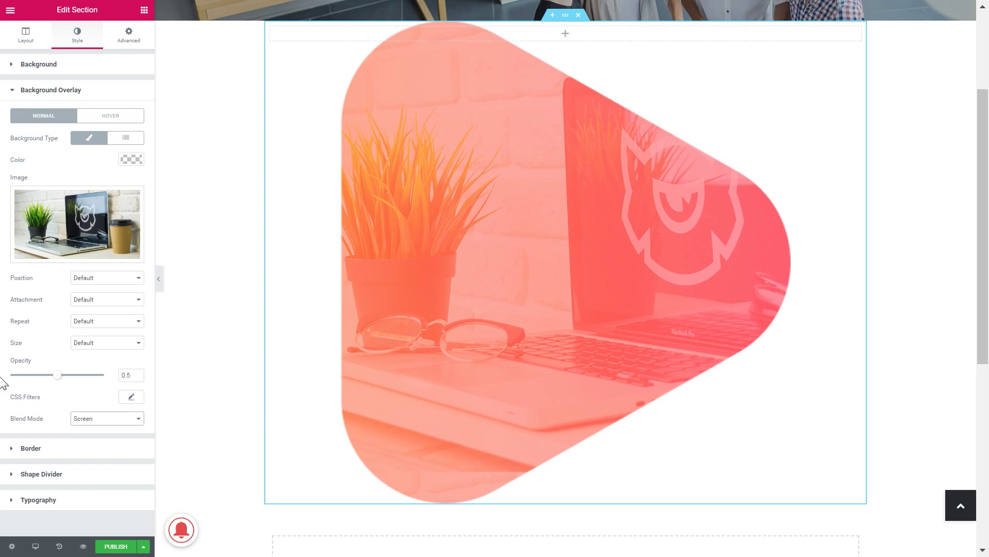
{"action": "left_click", "coordinate": [76, 418]}
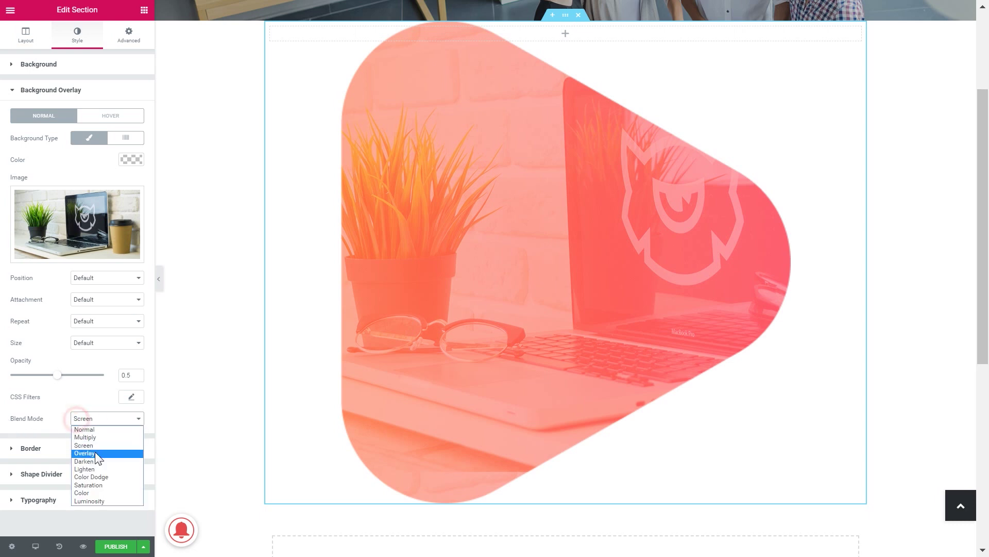
{"action": "left_click", "coordinate": [314, 448]}
{"action": "left_click", "coordinate": [111, 418]}
{"action": "left_click", "coordinate": [88, 500]}
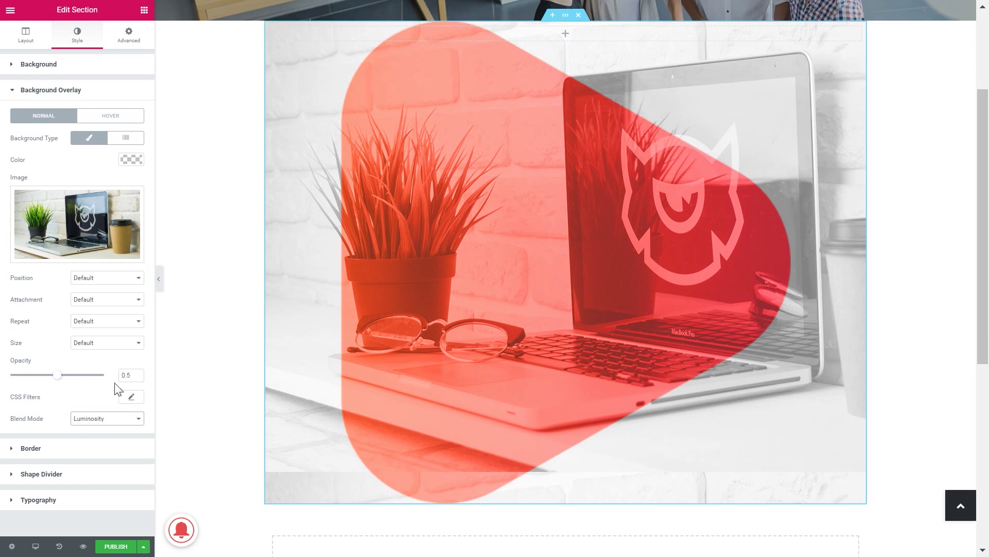
Try a background overlay opacity of 0.56 and return it to 0.5.
{"action": "mouse_move", "coordinate": [51, 376]}
{"action": "left_mouse_down"}
{"action": "mouse_move", "coordinate": [3, 376]}
{"action": "mouse_move", "coordinate": [63, 376]}
{"action": "left_mouse_up"}
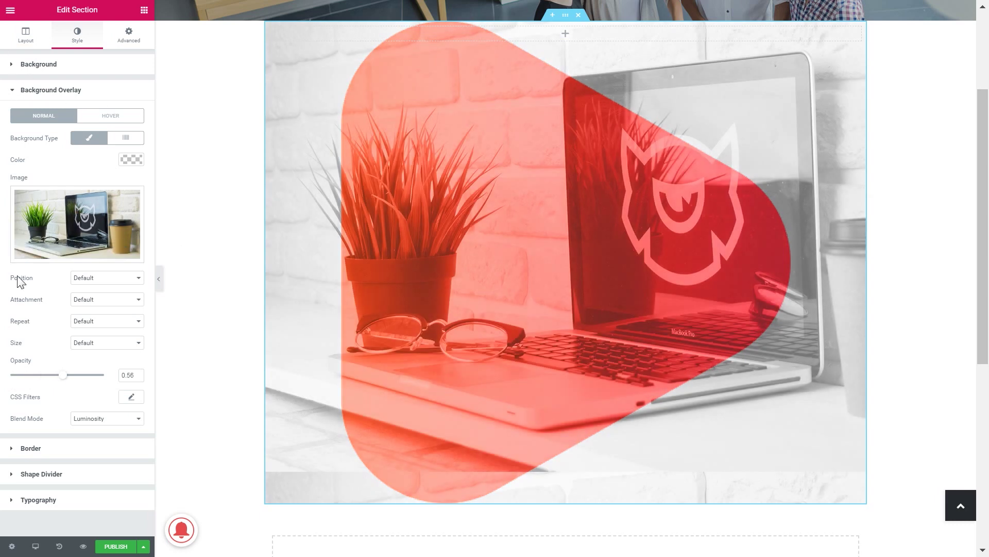
{"action": "left_click_drag", "start_coordinate": [63, 376], "coordinate": [58, 377]}
{"action": "left_click", "coordinate": [133, 378]}
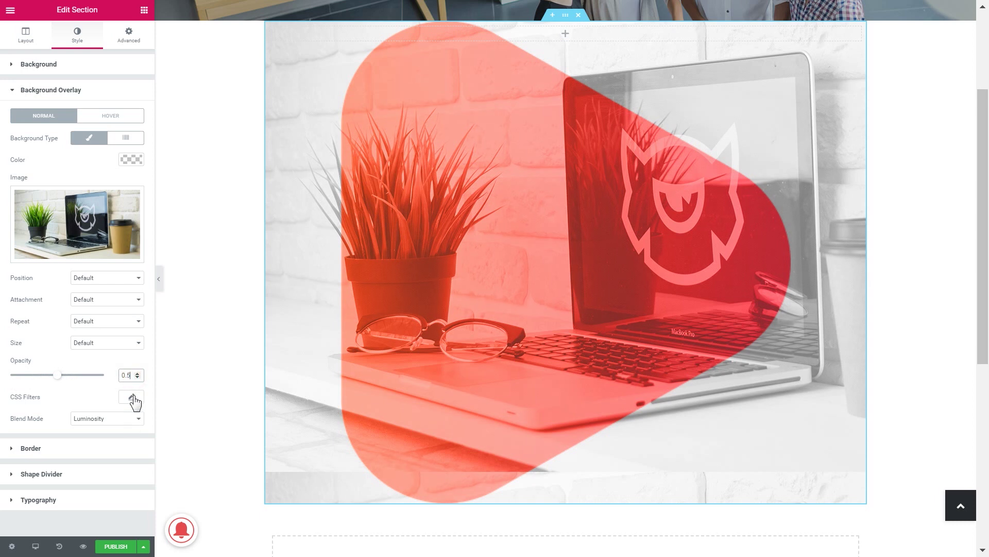
Try adjusting the saturation in the background overlay's CSS filters, leaving it at about 98.
{"action": "left_click", "coordinate": [133, 397]}
{"action": "scroll", "coordinate": [72, 379], "scroll_direction": "down", "scroll_amount": 1}
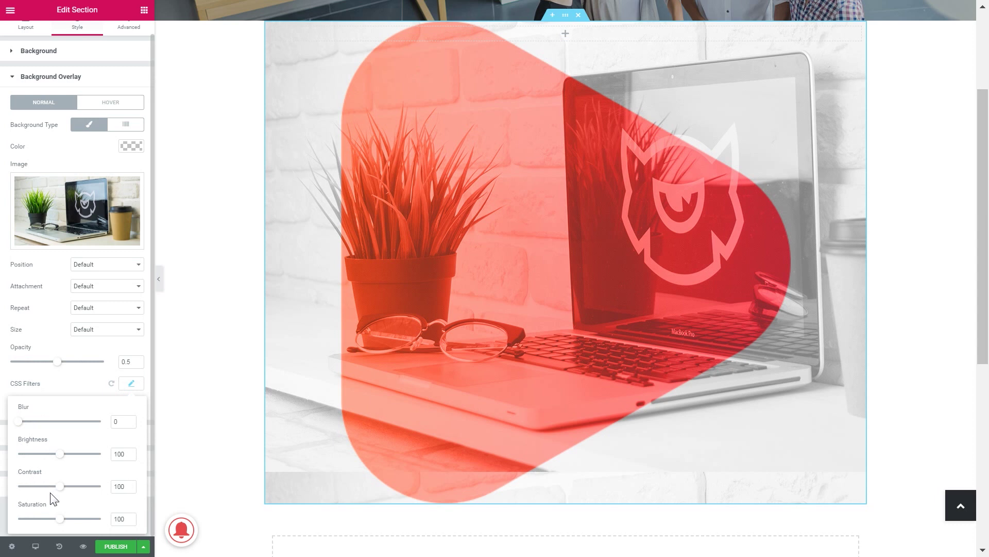
{"action": "left_click", "coordinate": [61, 519]}
{"action": "left_click_drag", "start_coordinate": [89, 521], "coordinate": [62, 525]}
{"action": "left_click", "coordinate": [61, 382]}
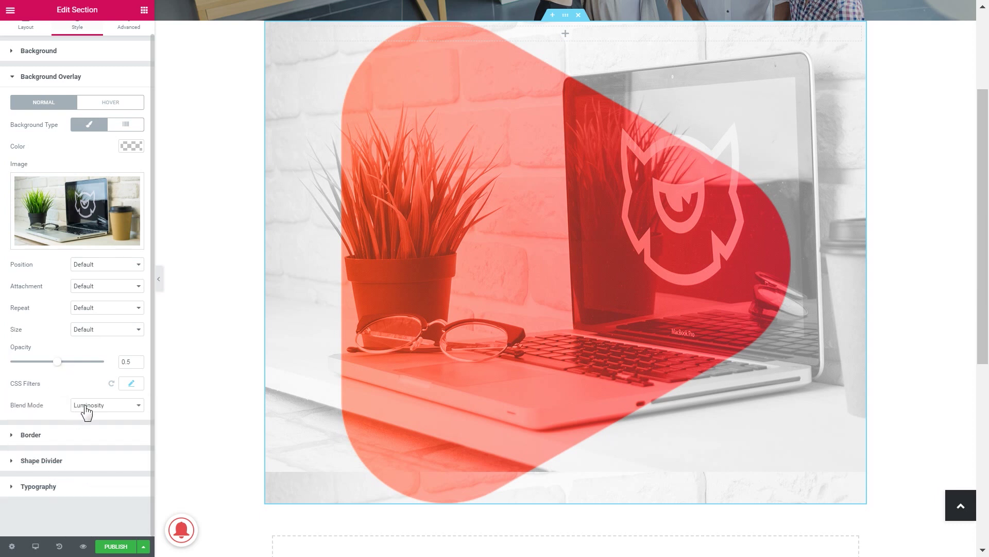
Set the overlay's blend mode to Normal, test its saturation filter at 0 and 200, and leave the saturation at about 103.
{"action": "left_click", "coordinate": [90, 407]}
{"action": "left_click", "coordinate": [85, 415]}
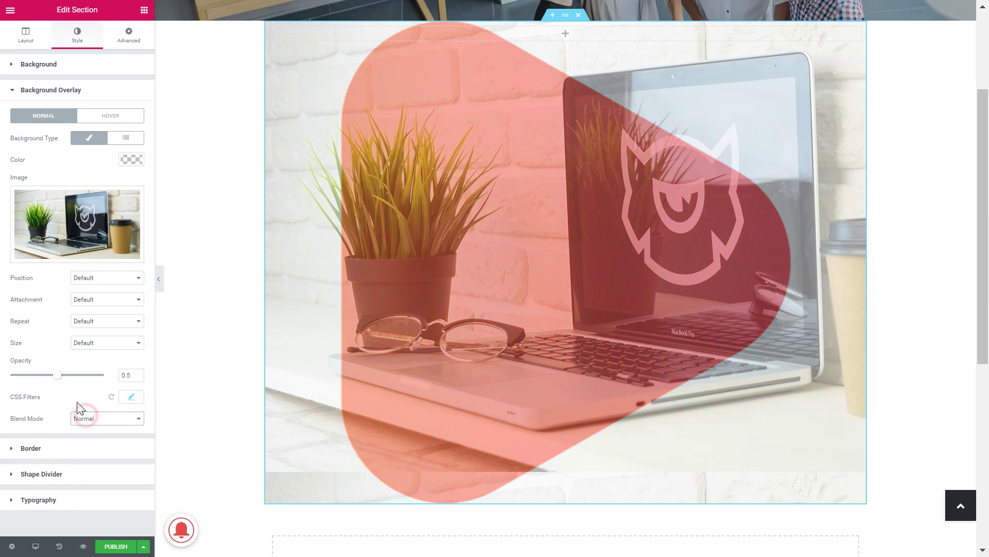
{"action": "left_click", "coordinate": [131, 397]}
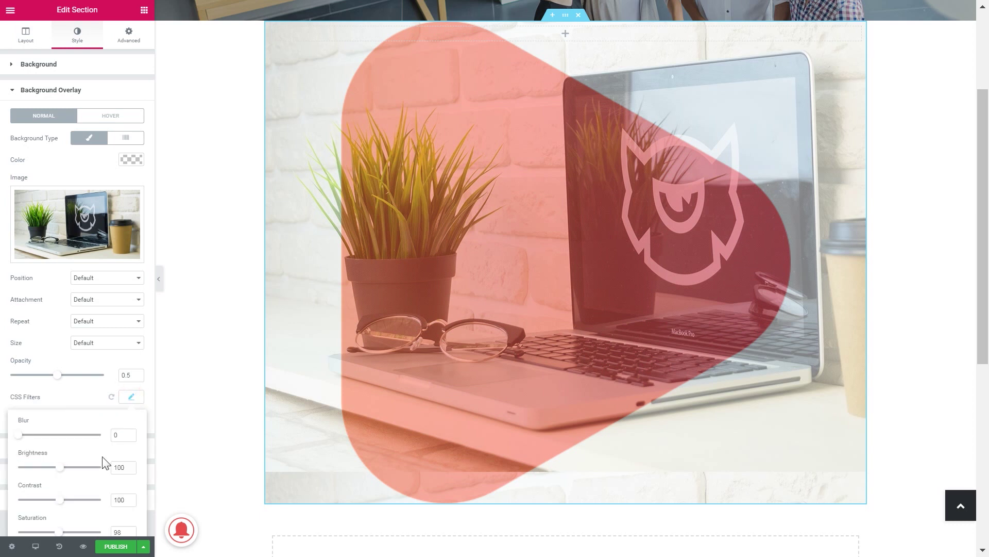
{"action": "left_click_drag", "start_coordinate": [58, 531], "coordinate": [16, 540]}
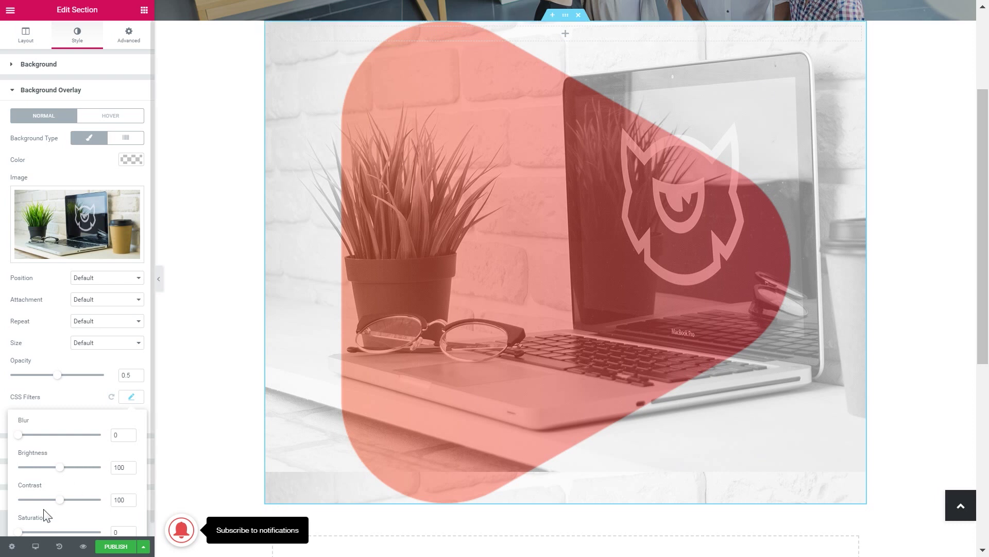
{"action": "left_click_drag", "start_coordinate": [15, 534], "coordinate": [110, 535]}
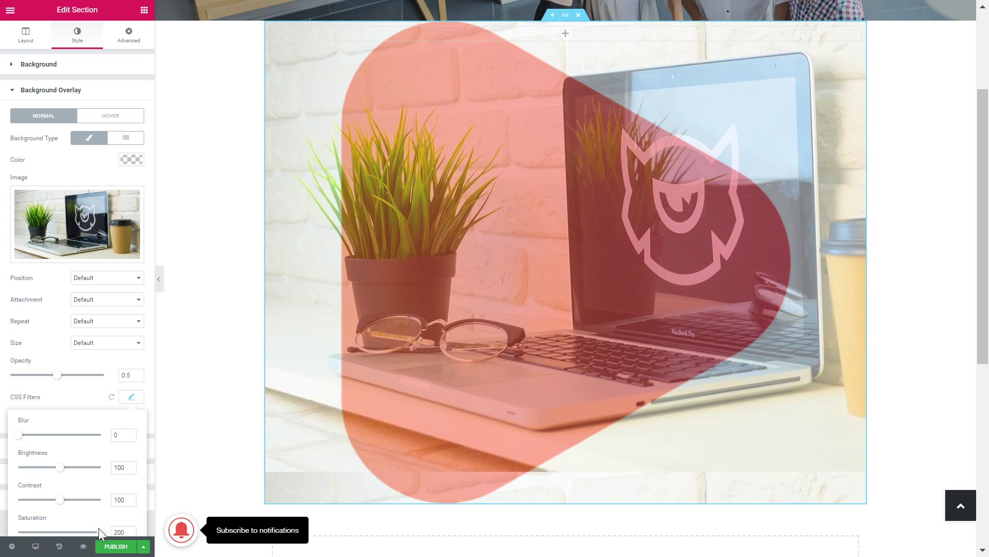
{"action": "left_click_drag", "start_coordinate": [99, 532], "coordinate": [61, 539]}
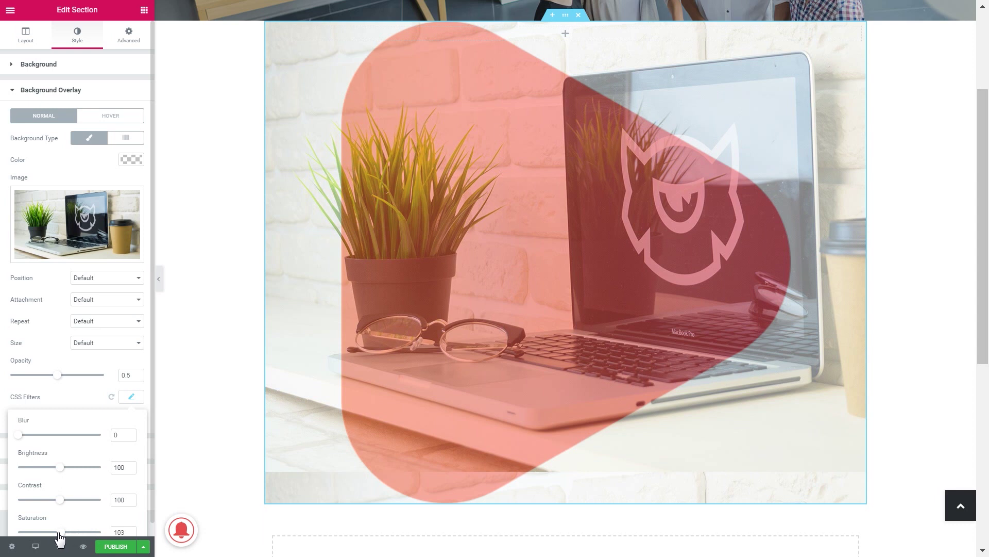
{"action": "left_click_drag", "start_coordinate": [57, 538], "coordinate": [61, 538]}
Try adjusting the contrast, brightness and blur in the background overlay's CSS filters and close them.
{"action": "mouse_move", "coordinate": [60, 499]}
{"action": "left_mouse_down"}
{"action": "mouse_move", "coordinate": [69, 499]}
{"action": "mouse_move", "coordinate": [32, 500]}
{"action": "mouse_move", "coordinate": [93, 501]}
{"action": "mouse_move", "coordinate": [59, 500]}
{"action": "left_mouse_up"}
{"action": "mouse_move", "coordinate": [59, 467]}
{"action": "left_mouse_down"}
{"action": "mouse_move", "coordinate": [82, 468]}
{"action": "mouse_move", "coordinate": [42, 468]}
{"action": "mouse_move", "coordinate": [60, 468]}
{"action": "left_mouse_up"}
{"action": "left_click_drag", "start_coordinate": [19, 435], "coordinate": [27, 435]}
{"action": "left_click_drag", "start_coordinate": [75, 439], "coordinate": [24, 441]}
{"action": "left_click", "coordinate": [64, 393]}
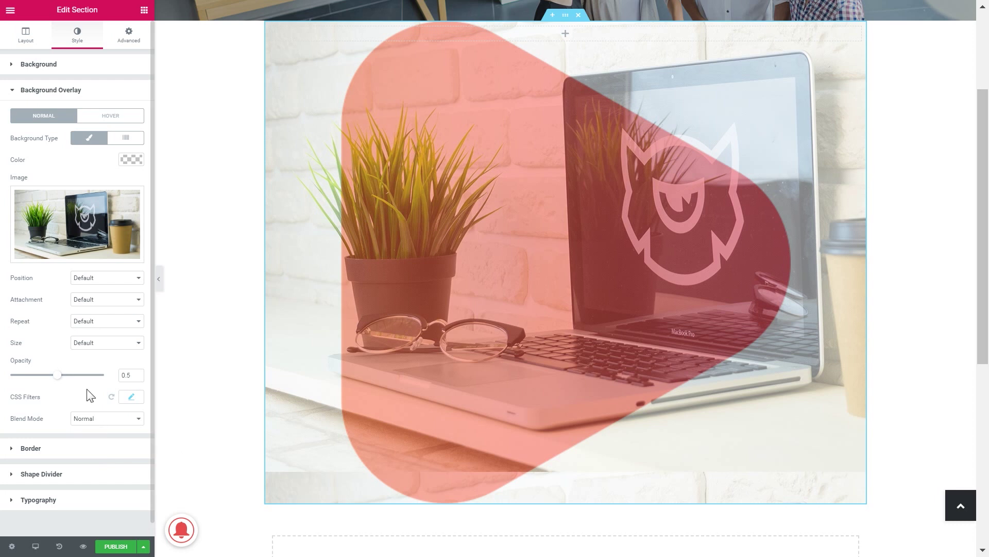
Set the background overlay's blend mode to Luminosity.
{"action": "left_click", "coordinate": [103, 418]}
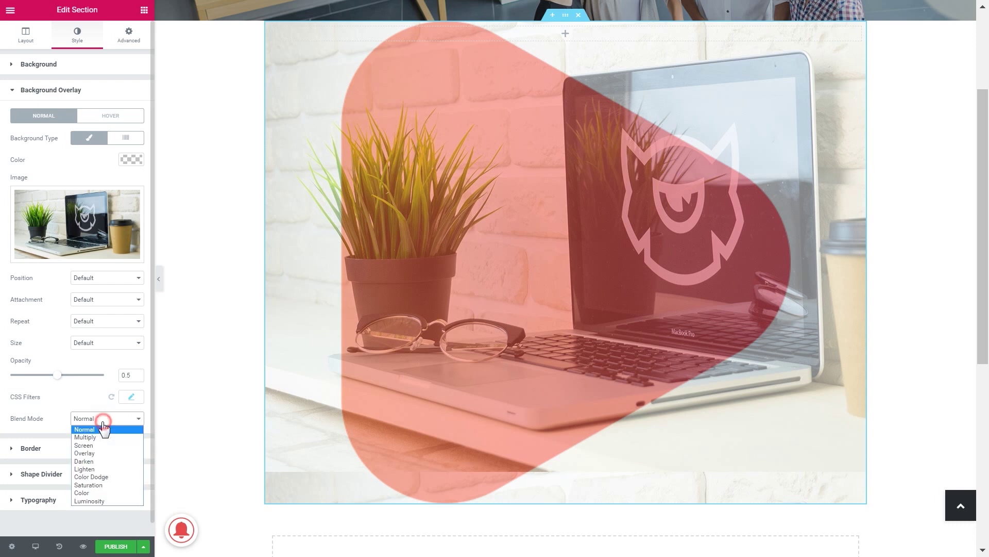
{"action": "left_click", "coordinate": [82, 502]}
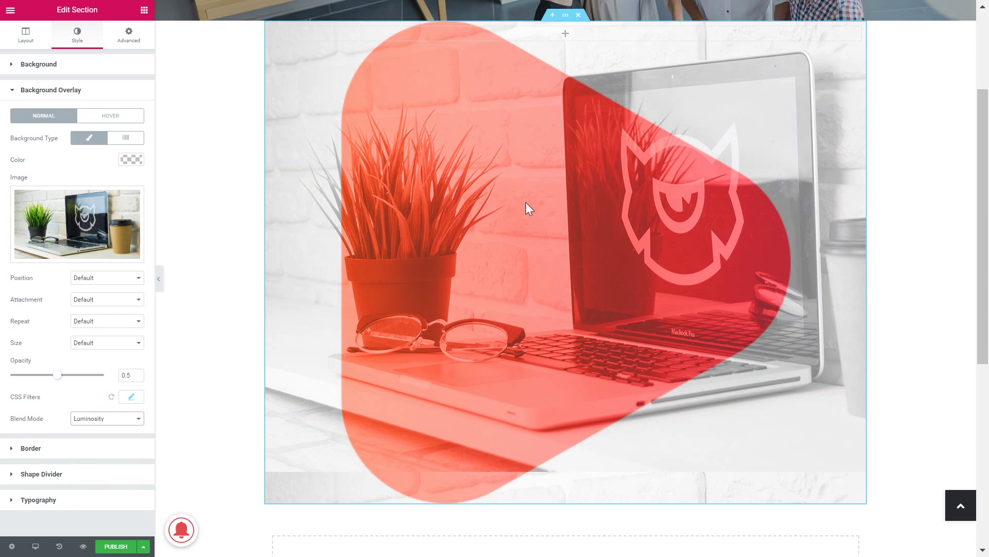
Add a Heading widget to the section and shorten its title to "Text".
{"action": "left_click", "coordinate": [566, 34]}
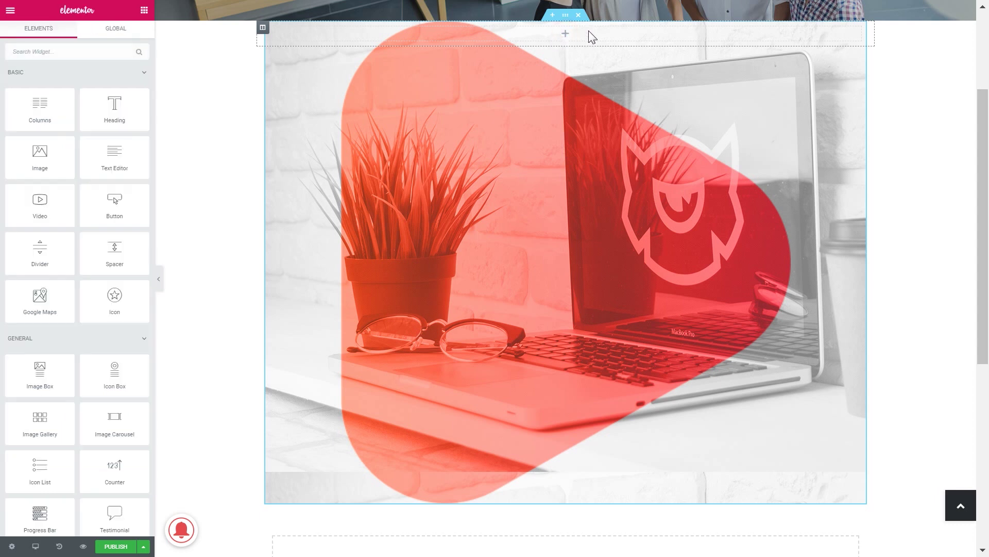
{"action": "left_click_drag", "start_coordinate": [105, 108], "coordinate": [564, 30]}
{"action": "left_click_drag", "start_coordinate": [305, 47], "coordinate": [303, 47]}
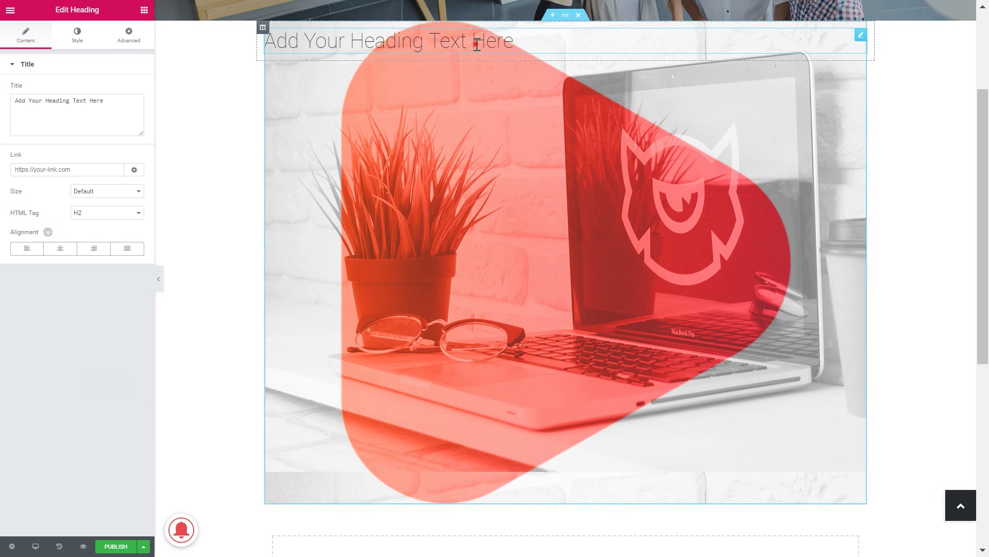
{"action": "left_click_drag", "start_coordinate": [474, 45], "coordinate": [587, 44]}
{"action": "key", "text": "BackSpace"}
{"action": "left_click_drag", "start_coordinate": [436, 45], "coordinate": [262, 55]}
{"action": "key", "text": "BackSpace"}
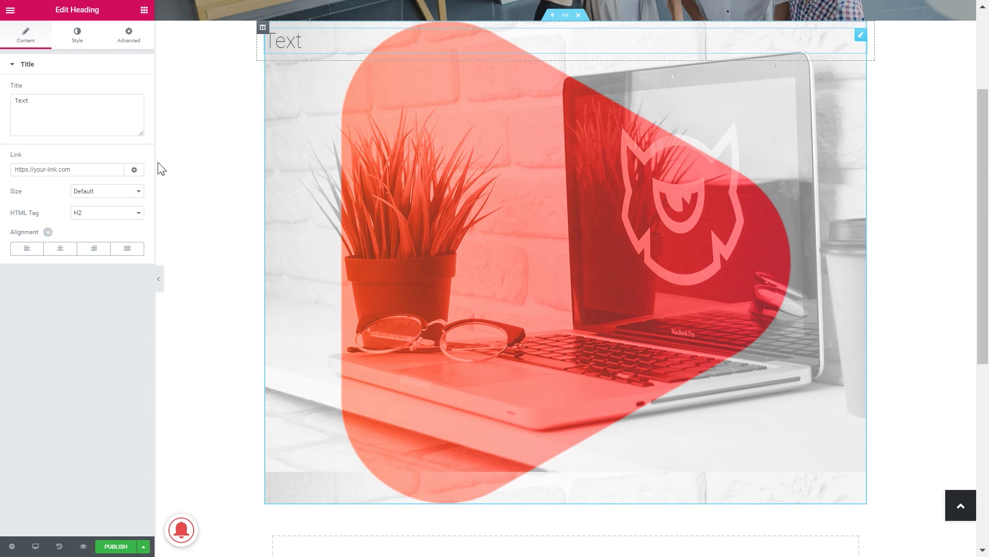
Set the heading's size to XXL and align it to the center.
{"action": "left_click", "coordinate": [133, 191]}
{"action": "left_click", "coordinate": [90, 243]}
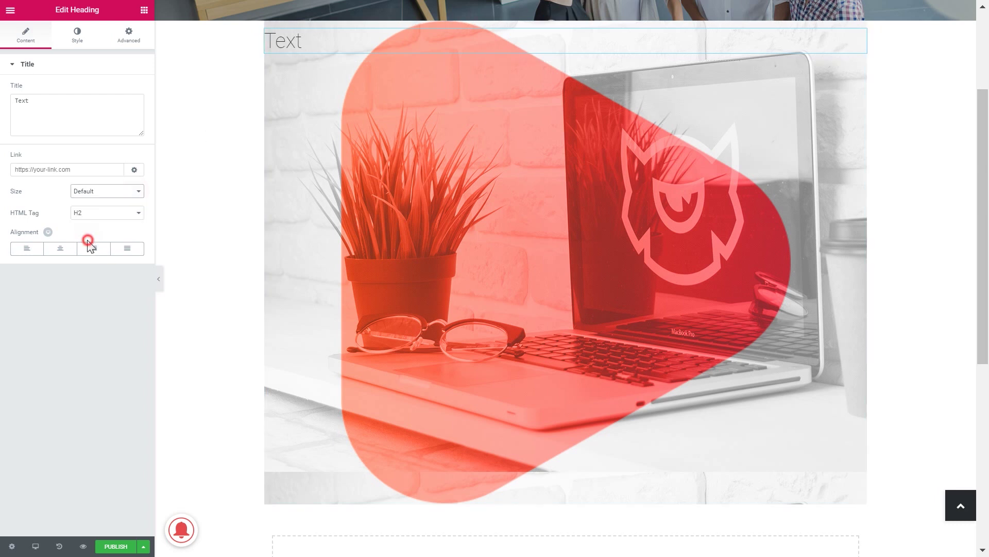
{"action": "left_click", "coordinate": [60, 252]}
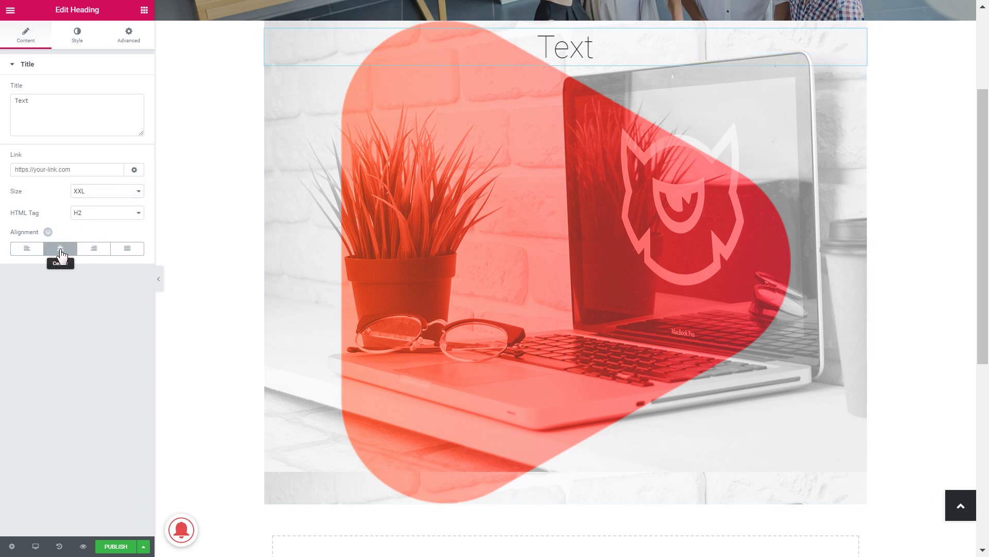
Set the heading's text color to black (#000000) in its style settings.
{"action": "left_click", "coordinate": [78, 32]}
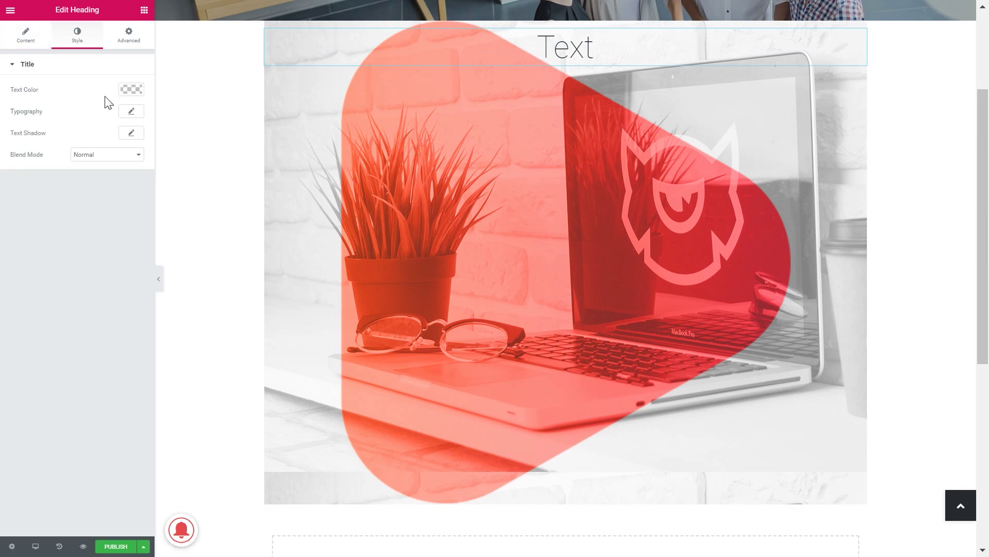
{"action": "left_click", "coordinate": [130, 89]}
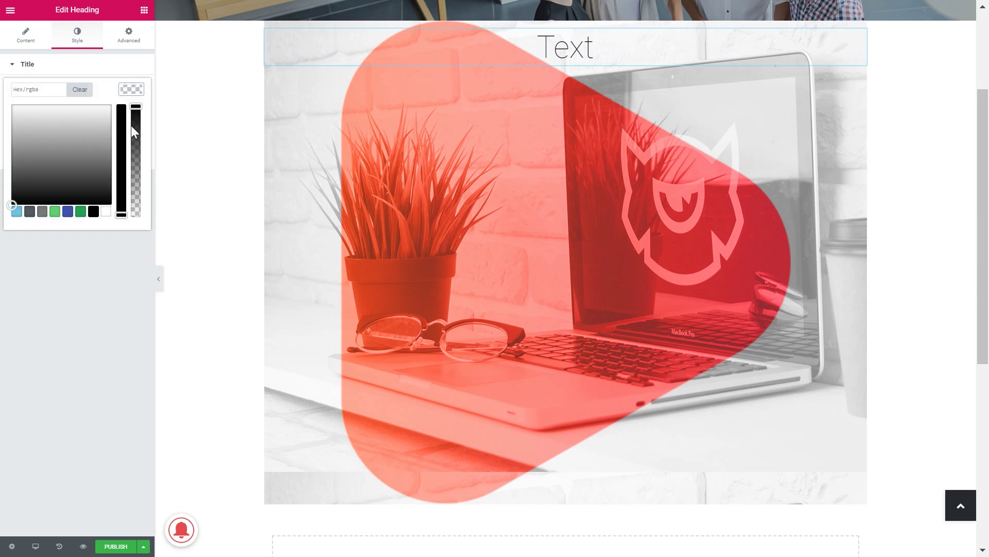
{"action": "left_click", "coordinate": [119, 116]}
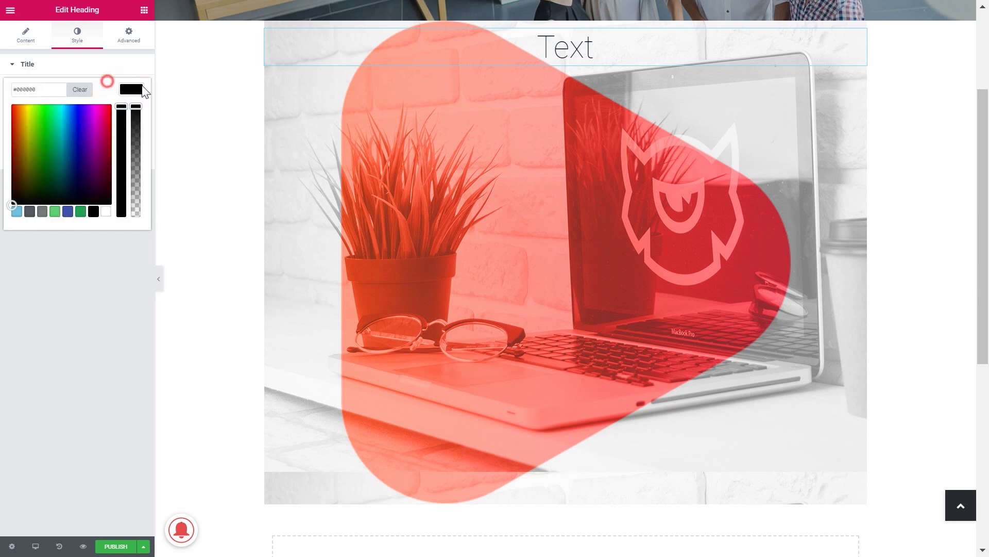
{"action": "left_click", "coordinate": [92, 318]}
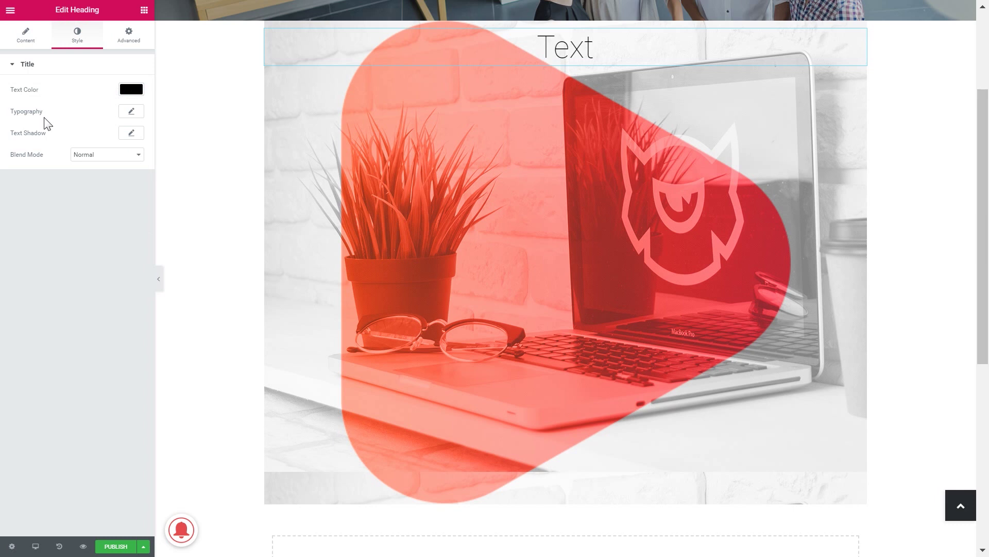
Set the heading's typography to Helvetica at 200 px with an Uppercase transform.
{"action": "left_click", "coordinate": [132, 111]}
{"action": "left_click", "coordinate": [126, 140]}
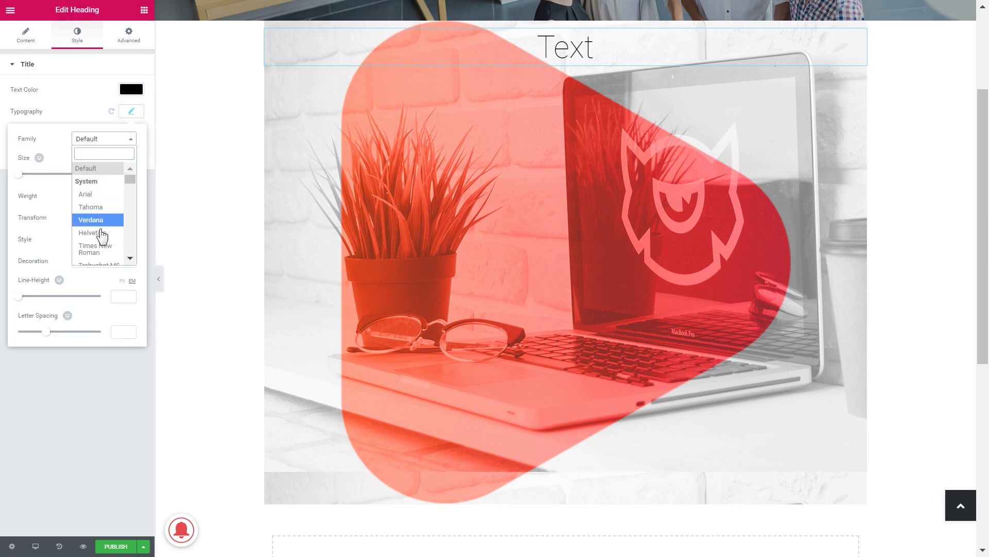
{"action": "left_click", "coordinate": [98, 231]}
{"action": "left_click_drag", "start_coordinate": [18, 174], "coordinate": [111, 183]}
{"action": "left_click", "coordinate": [120, 219]}
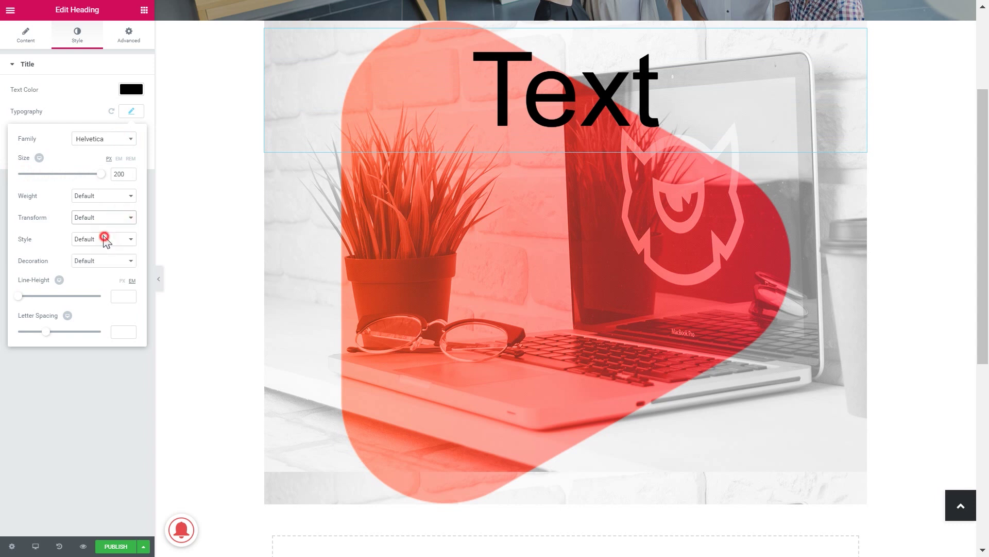
{"action": "left_click", "coordinate": [103, 235]}
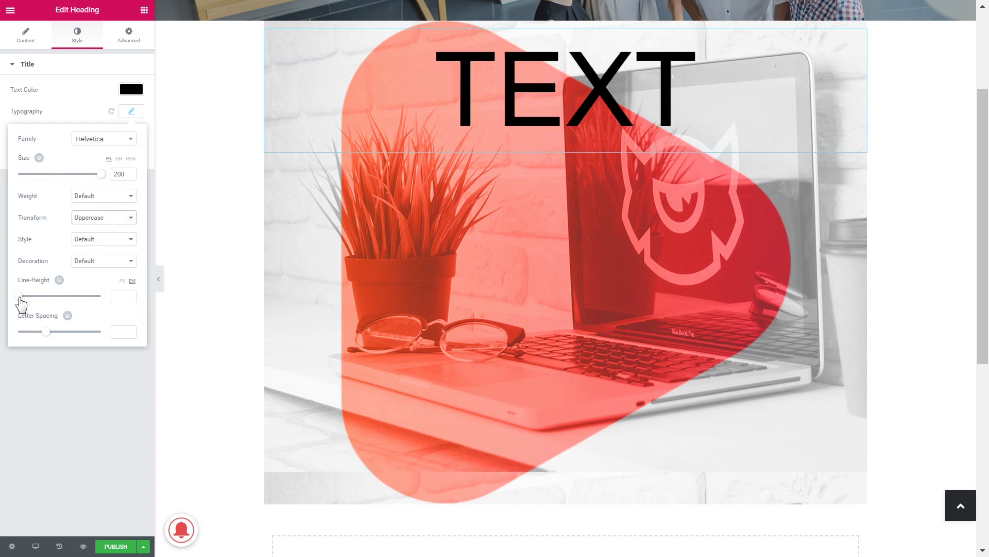
Set the heading's letter spacing to 10 and its font weight to 900, and close the typography settings.
{"action": "left_click_drag", "start_coordinate": [46, 332], "coordinate": [125, 337]}
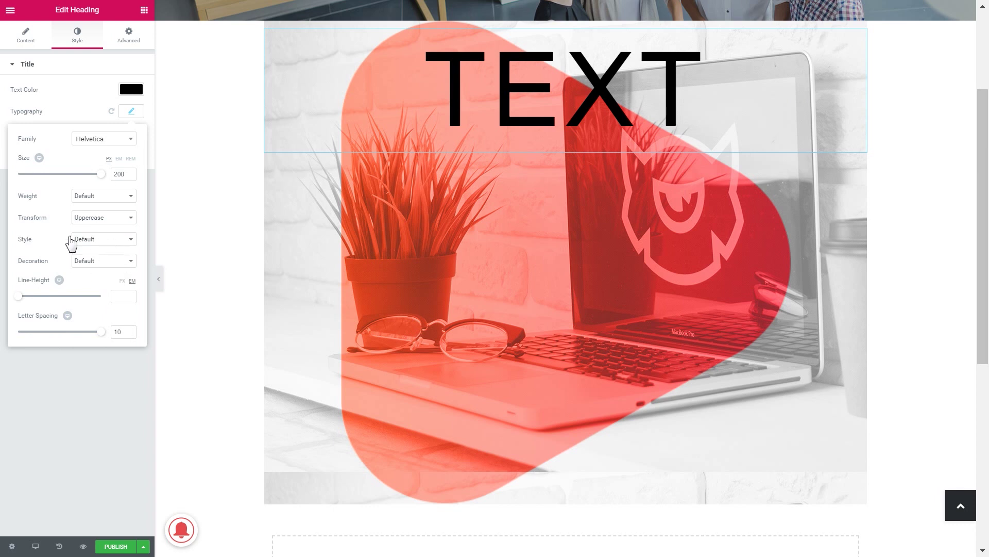
{"action": "left_click", "coordinate": [100, 195]}
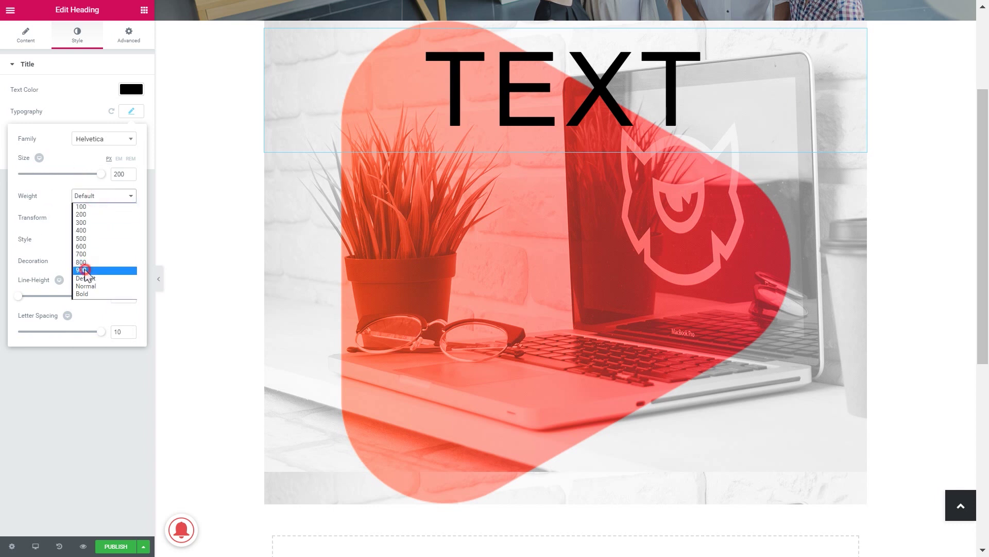
{"action": "left_click", "coordinate": [85, 270]}
{"action": "left_click", "coordinate": [71, 369]}
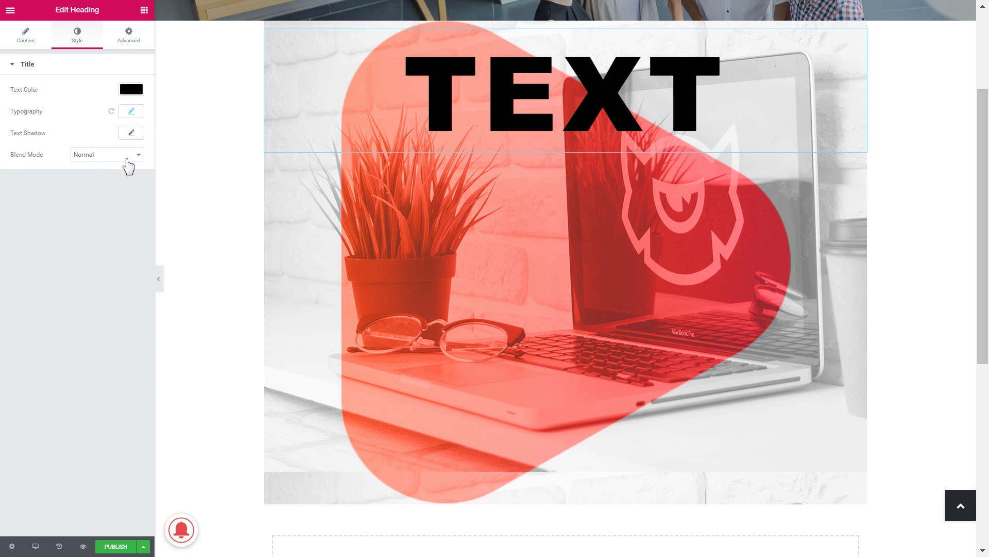
Unlink the heading's margin values and set only the top margin to 300 px.
{"action": "left_click", "coordinate": [123, 41]}
{"action": "left_click", "coordinate": [23, 103]}
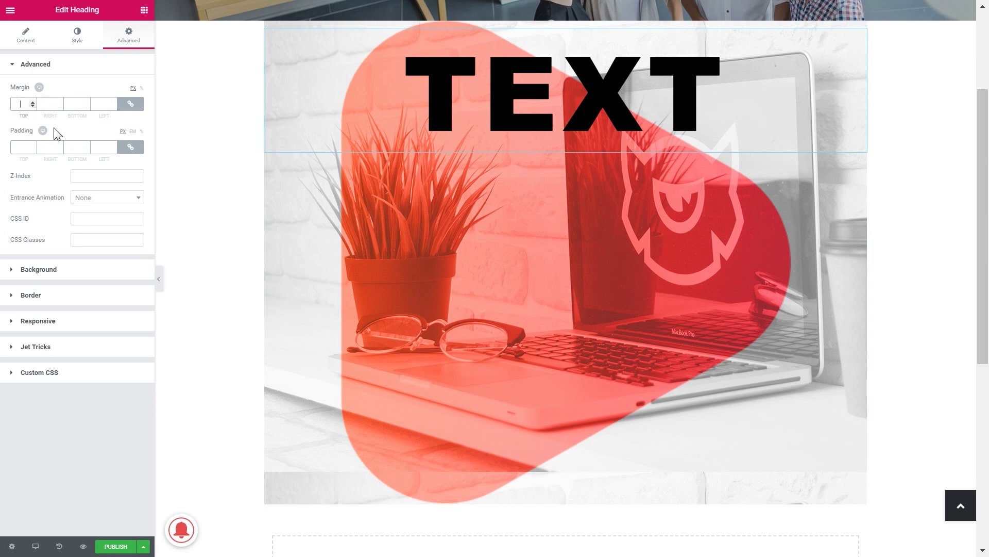
{"action": "left_click", "coordinate": [130, 103]}
{"action": "left_click", "coordinate": [131, 104]}
{"action": "left_click", "coordinate": [33, 102]}
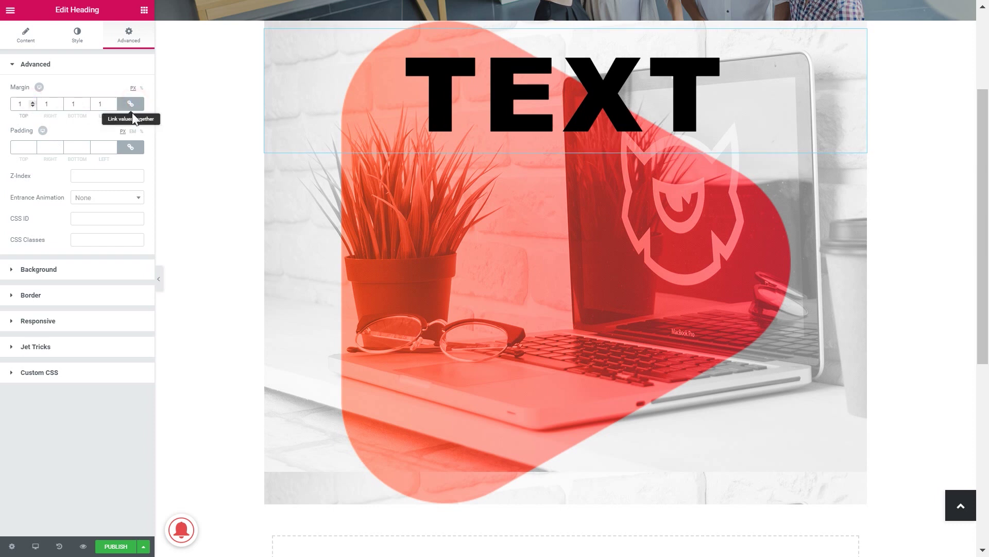
{"action": "left_click", "coordinate": [33, 105]}
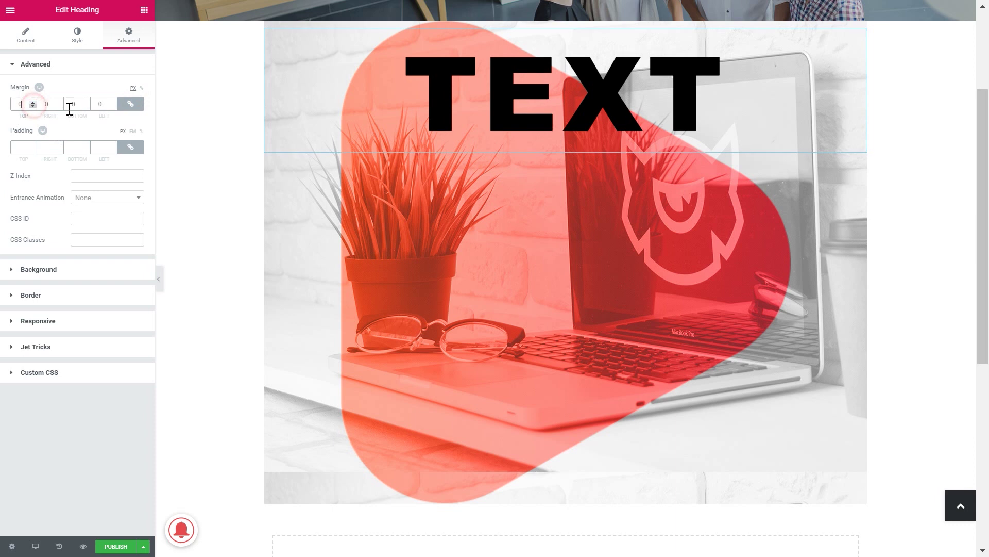
{"action": "left_click", "coordinate": [128, 106]}
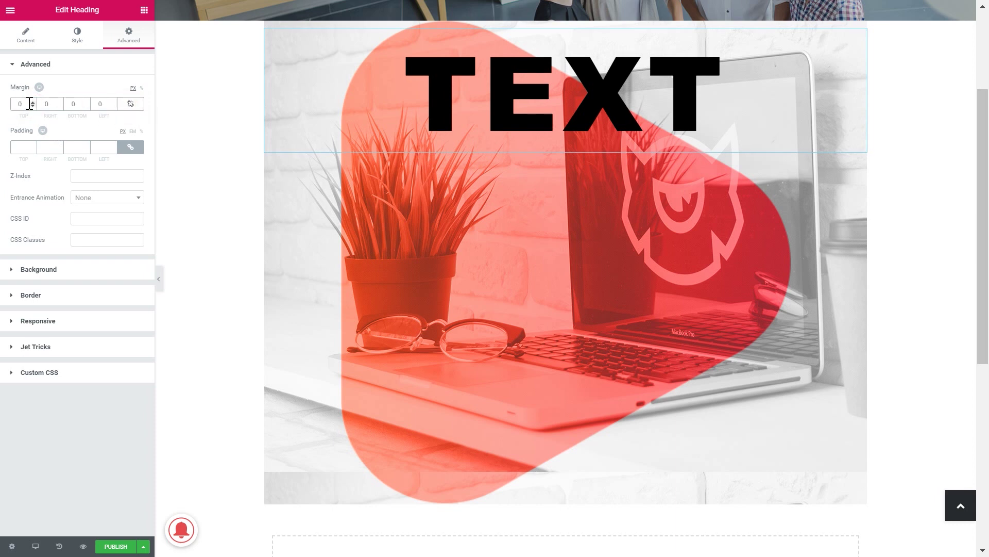
{"action": "left_click_drag", "start_coordinate": [22, 103], "coordinate": [7, 104]}
{"action": "type", "text": "300"}
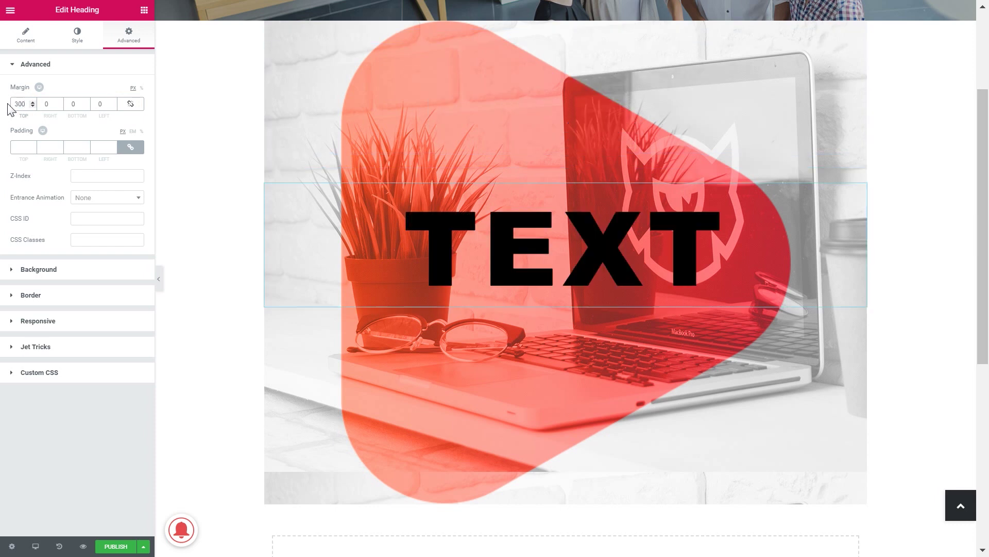
Try the Multiply, Screen and Overlay blend modes on the black heading.
{"action": "left_click", "coordinate": [76, 45]}
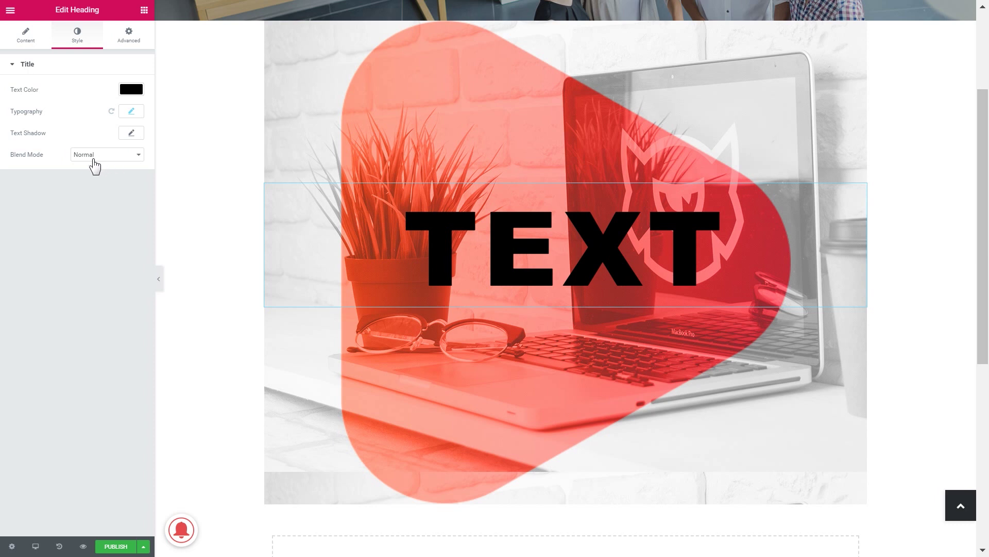
{"action": "left_click", "coordinate": [111, 154]}
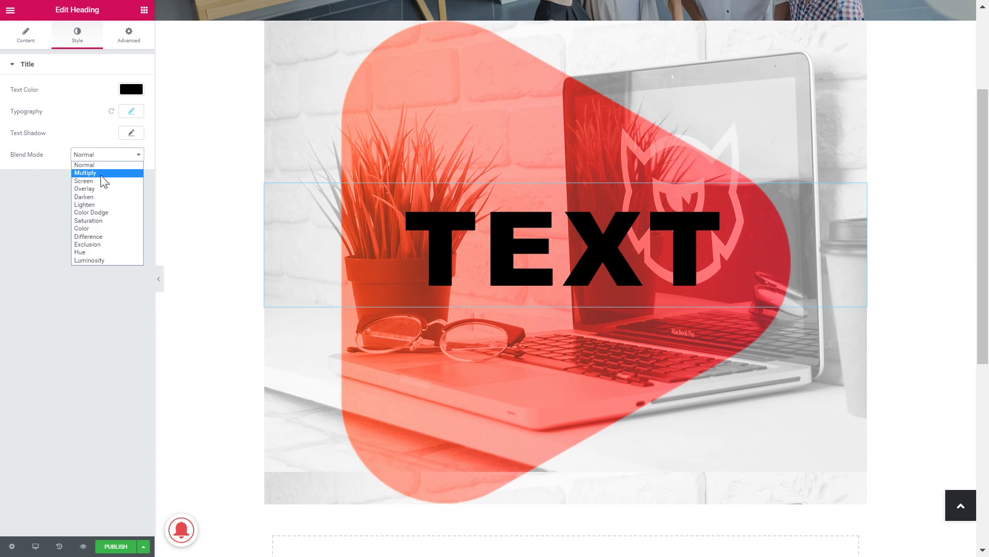
{"action": "left_click", "coordinate": [97, 176]}
{"action": "left_click", "coordinate": [105, 157]}
{"action": "left_click", "coordinate": [85, 181]}
{"action": "left_click", "coordinate": [98, 154]}
{"action": "left_click", "coordinate": [90, 188]}
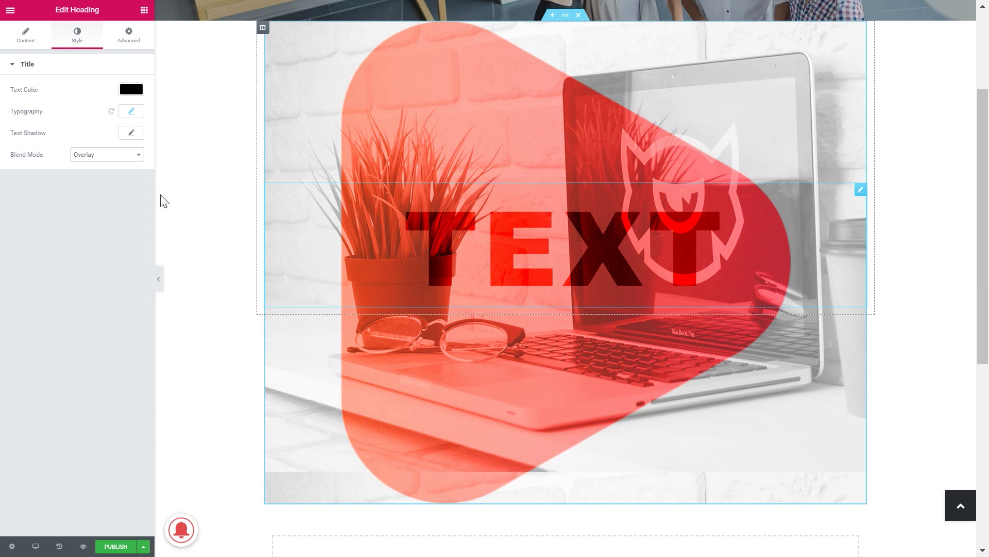
Try the Lighten, Color Dodge and Saturation blend modes on the black heading.
{"action": "left_click", "coordinate": [112, 156]}
{"action": "left_click", "coordinate": [94, 204]}
{"action": "left_click", "coordinate": [107, 157]}
{"action": "left_click", "coordinate": [95, 213]}
{"action": "left_click", "coordinate": [105, 157]}
{"action": "left_click", "coordinate": [97, 222]}
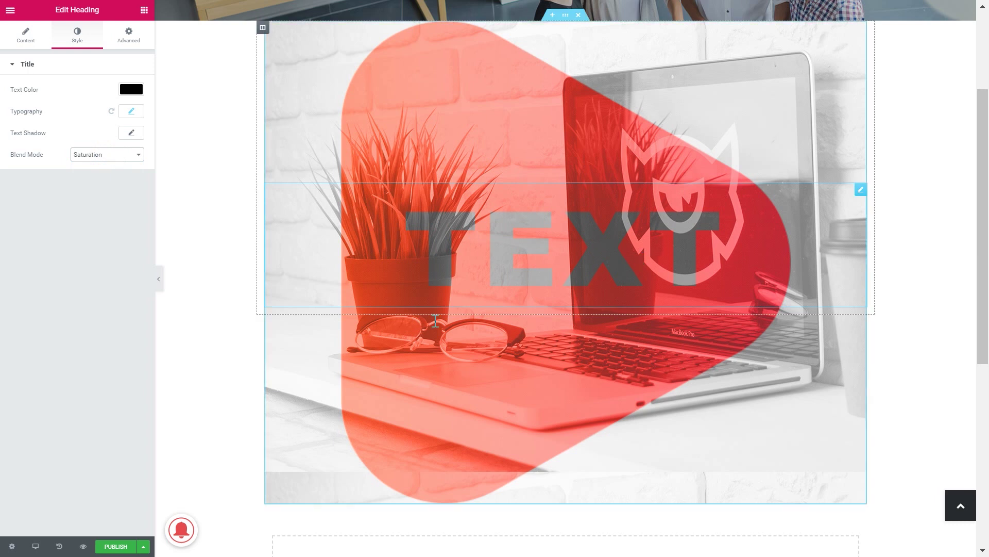
Try the Difference, Exclusion, Hue and Luminosity blend modes on the black heading.
{"action": "left_click", "coordinate": [97, 157]}
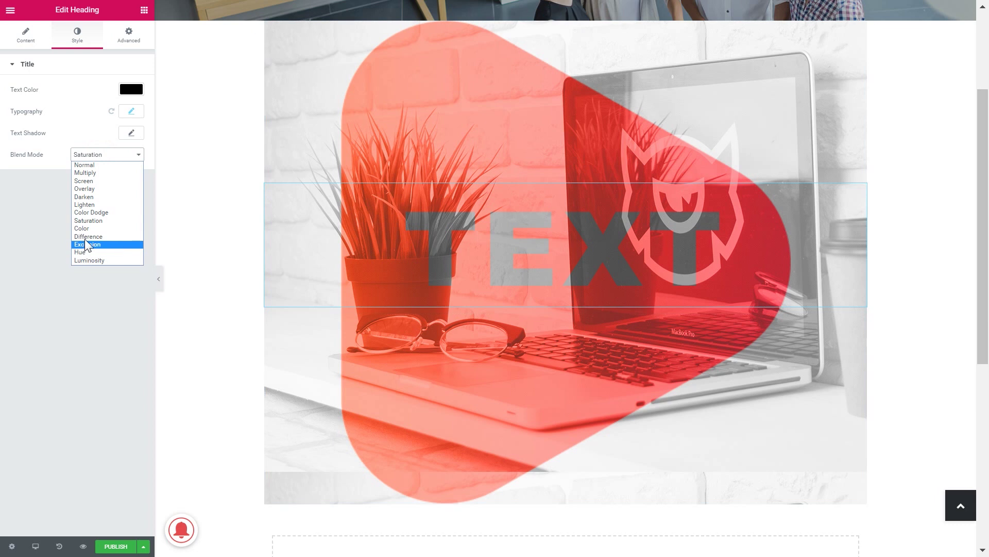
{"action": "left_click", "coordinate": [86, 239]}
{"action": "left_click", "coordinate": [107, 155]}
{"action": "left_click", "coordinate": [97, 241]}
{"action": "left_click", "coordinate": [126, 152]}
{"action": "left_click", "coordinate": [89, 251]}
{"action": "left_click", "coordinate": [116, 154]}
{"action": "left_click", "coordinate": [96, 260]}
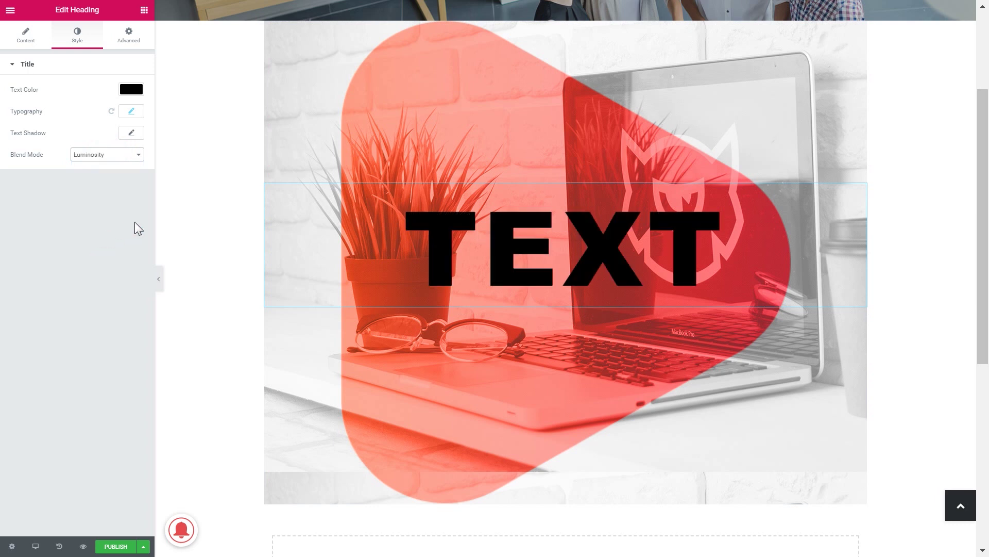
Change the heading's text color to a near-white shade and close the color picker.
{"action": "left_click", "coordinate": [131, 90]}
{"action": "left_click", "coordinate": [110, 103]}
{"action": "left_click", "coordinate": [110, 319]}
Try the Screen, Overlay and Lighten blend modes on the near-white heading and return to Overlay.
{"action": "left_click", "coordinate": [112, 149]}
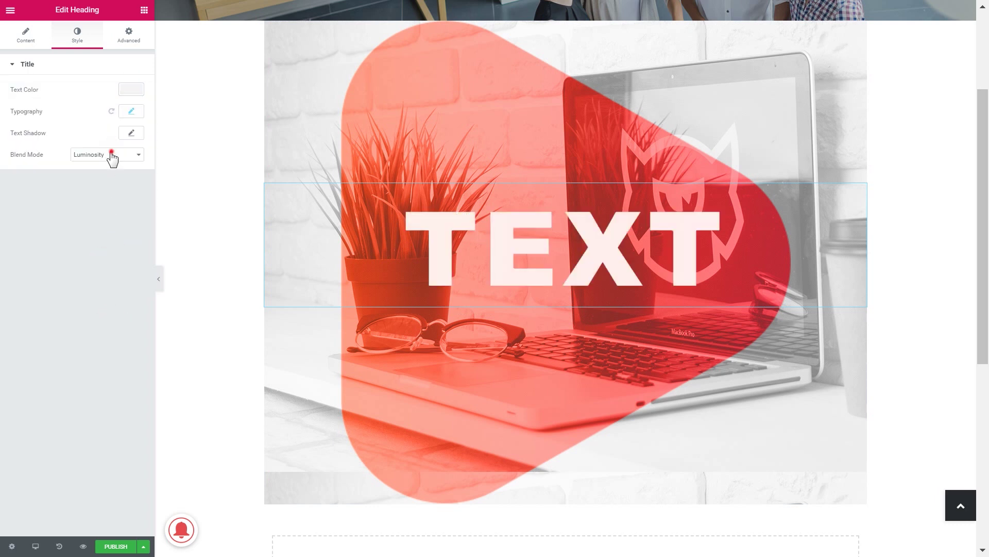
{"action": "left_click", "coordinate": [99, 180]}
{"action": "left_click", "coordinate": [100, 154]}
{"action": "left_click", "coordinate": [84, 188]}
{"action": "left_click", "coordinate": [97, 154]}
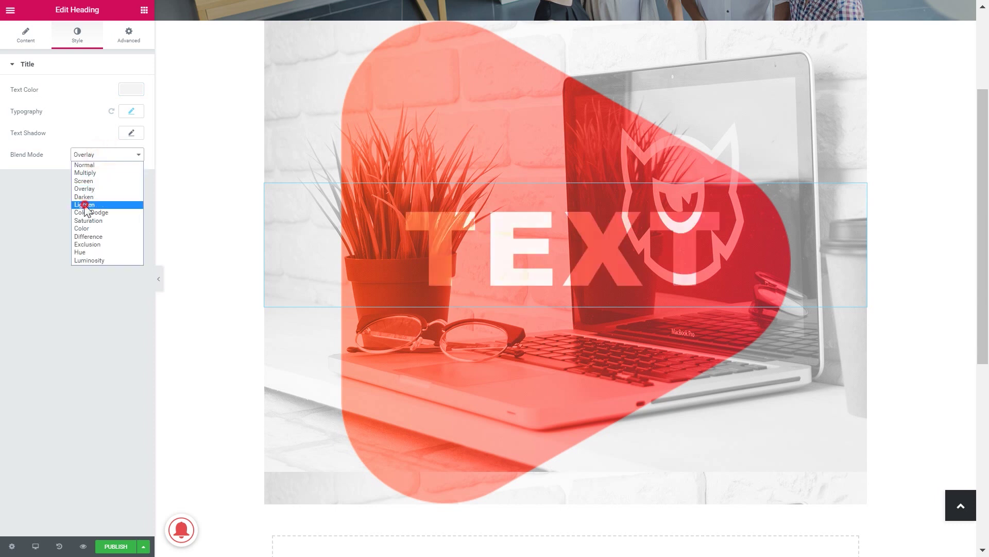
{"action": "left_click", "coordinate": [84, 205]}
{"action": "left_click", "coordinate": [98, 160]}
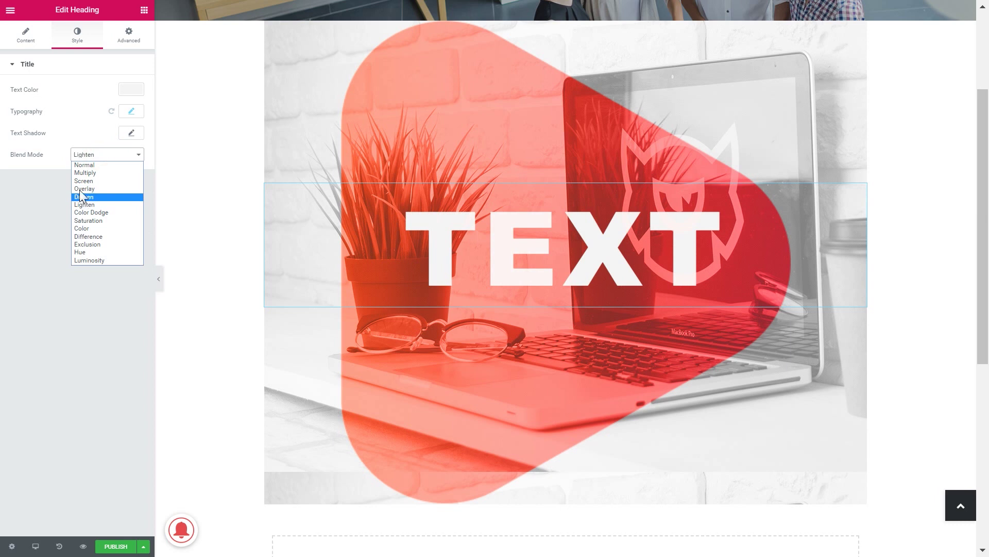
{"action": "left_click", "coordinate": [80, 189]}
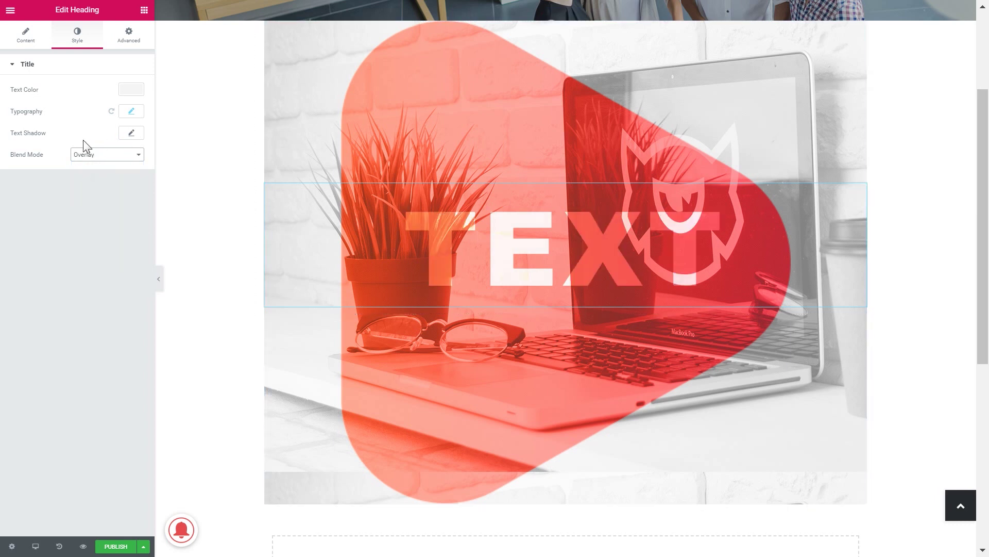
Set the heading's blend mode to Difference.
{"action": "left_click", "coordinate": [130, 154]}
{"action": "left_click", "coordinate": [99, 236]}
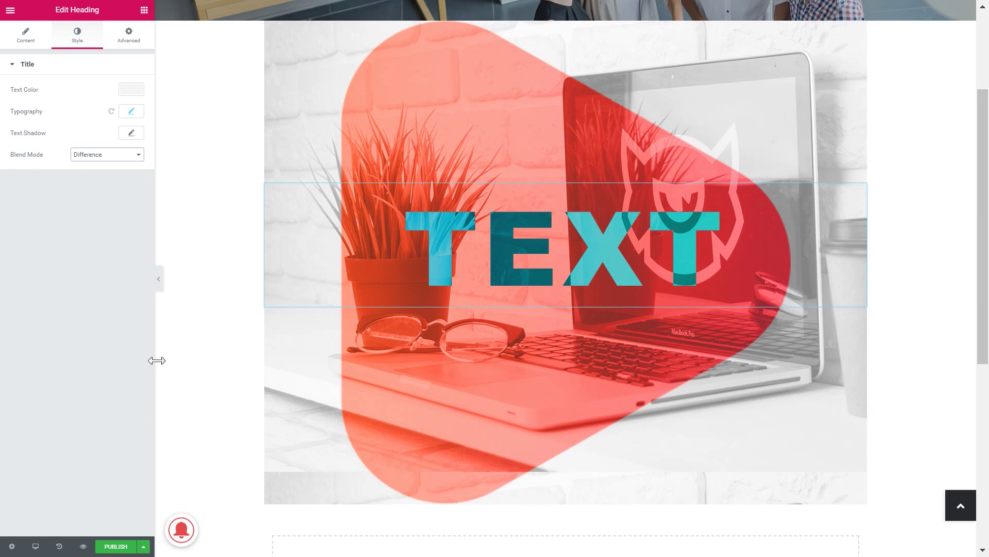
Look through the theme, plugin and template sections of TemplateMonster's Elementor Marketplace page.
{"action": "left_click_drag", "start_coordinate": [984, 327], "coordinate": [985, 336]}
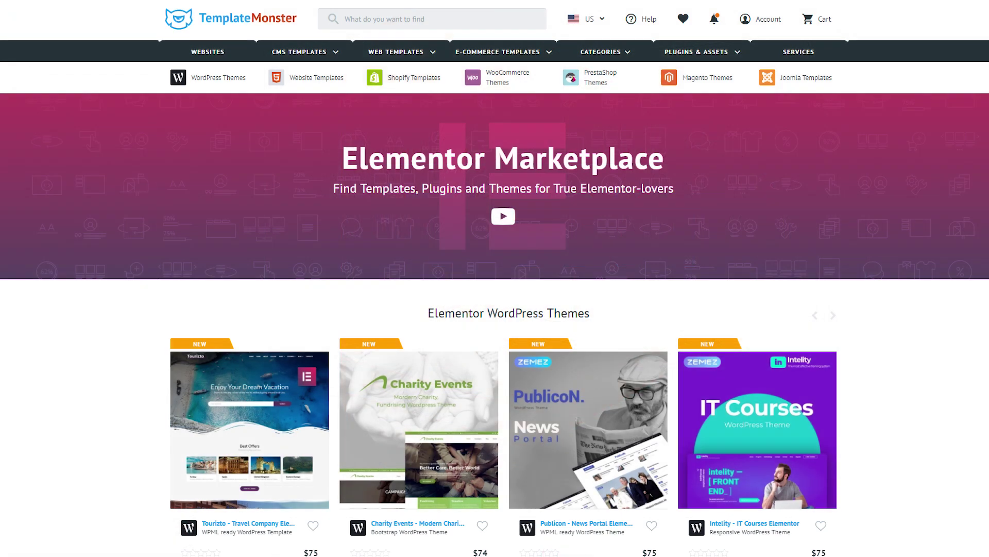
{"action": "scroll", "coordinate": [495, 279], "scroll_direction": "down", "scroll_amount": 2}
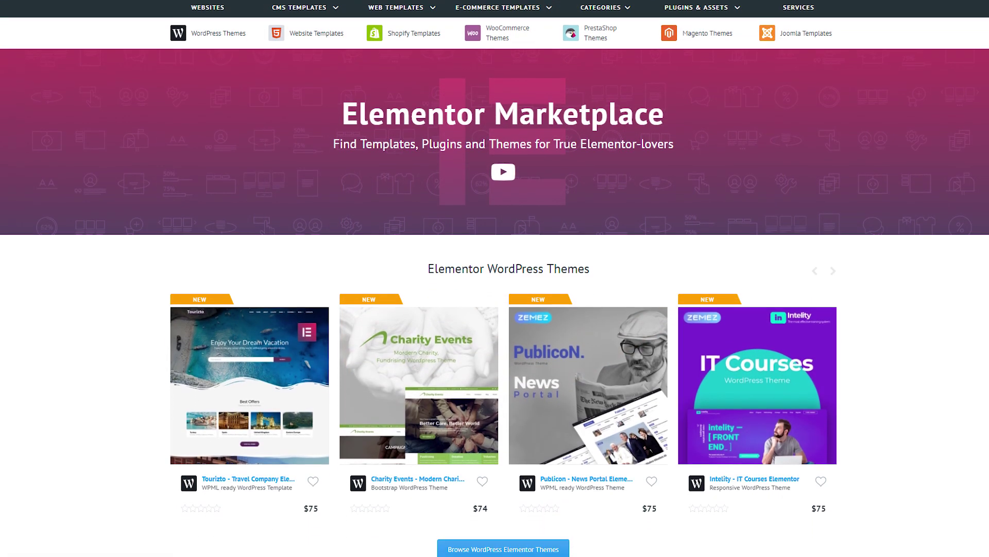
{"action": "scroll", "coordinate": [495, 279], "scroll_direction": "down", "scroll_amount": 5}
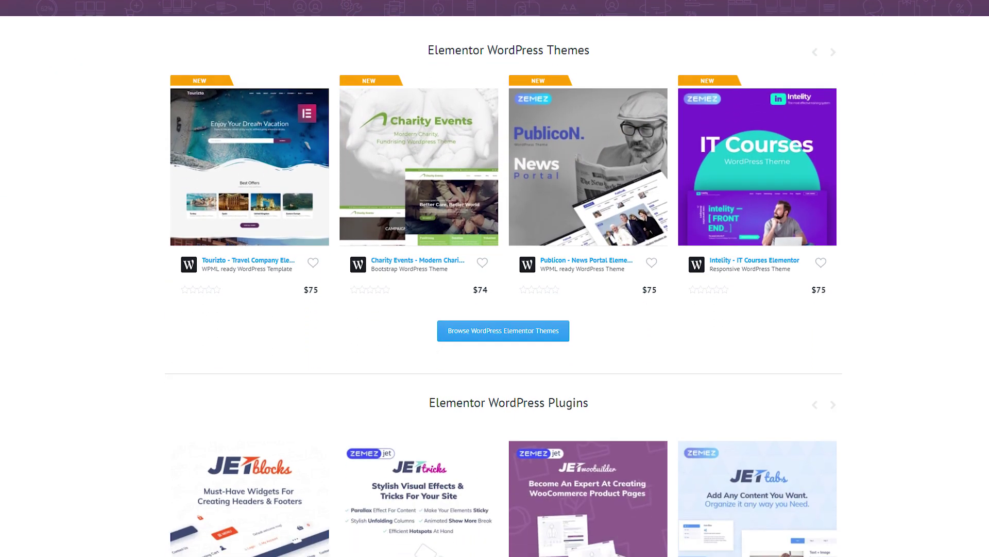
{"action": "scroll", "coordinate": [494, 278], "scroll_direction": "down", "scroll_amount": 7}
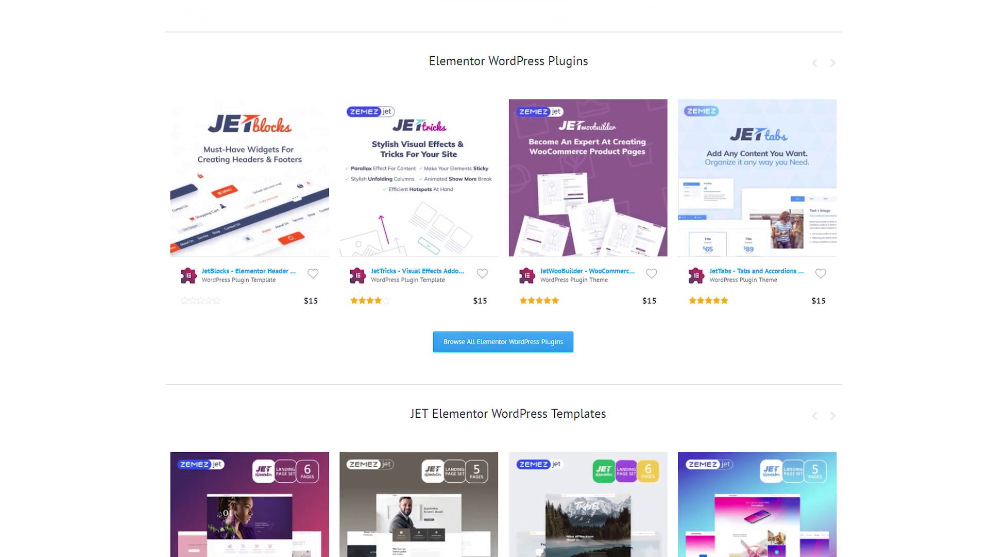
{"action": "scroll", "coordinate": [494, 279], "scroll_direction": "down", "scroll_amount": 2}
{"action": "scroll", "coordinate": [503, 278], "scroll_direction": "down", "scroll_amount": 6}
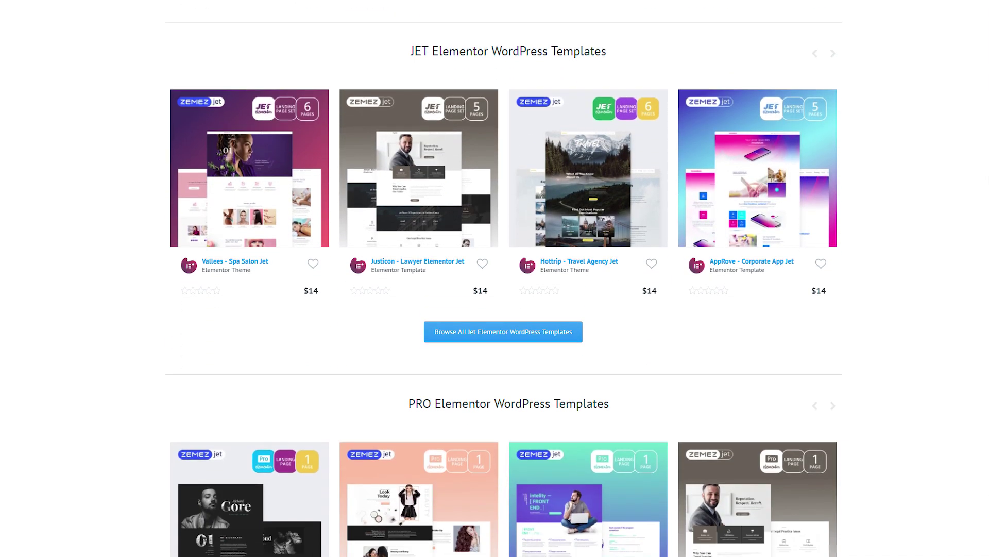
{"action": "scroll", "coordinate": [503, 278], "scroll_direction": "down", "scroll_amount": 4}
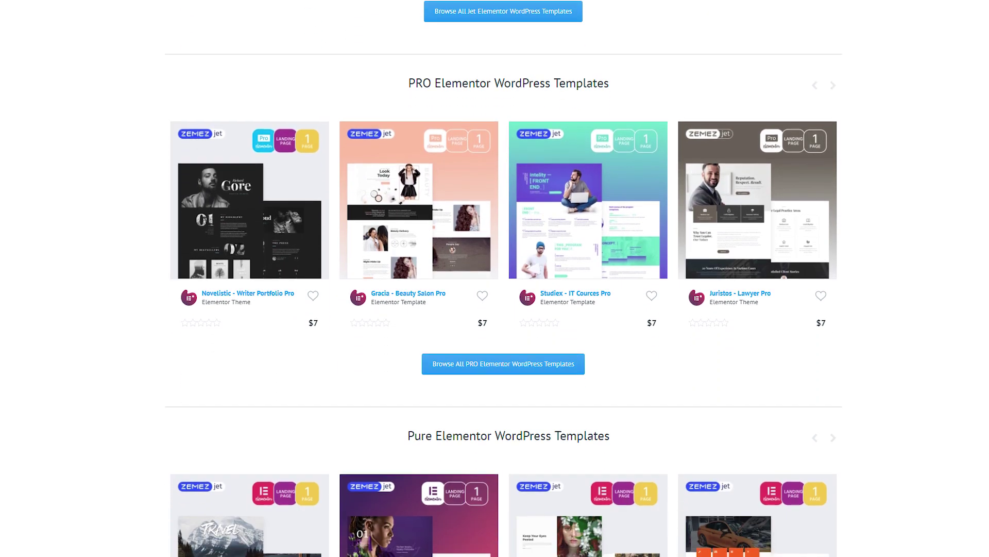
{"action": "scroll", "coordinate": [503, 279], "scroll_direction": "down", "scroll_amount": 1}
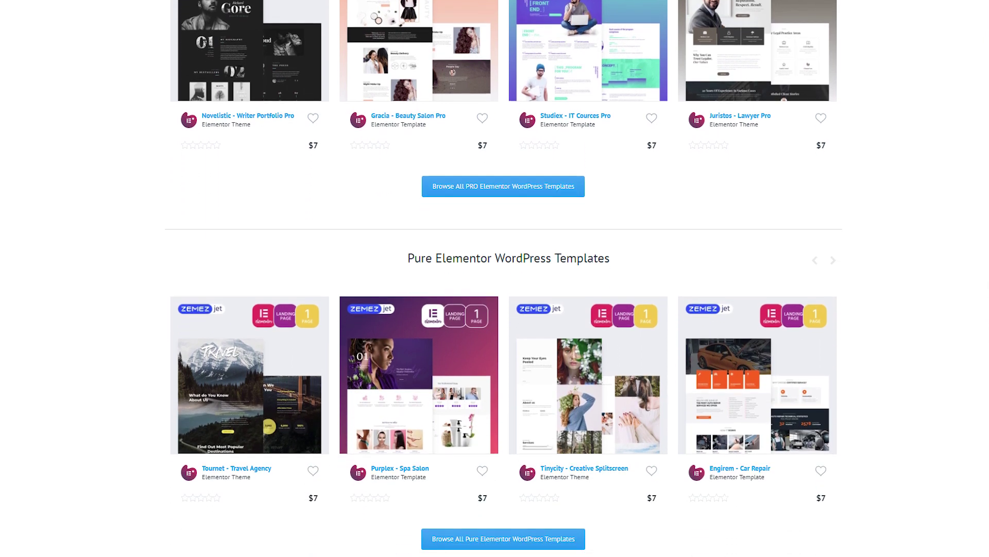